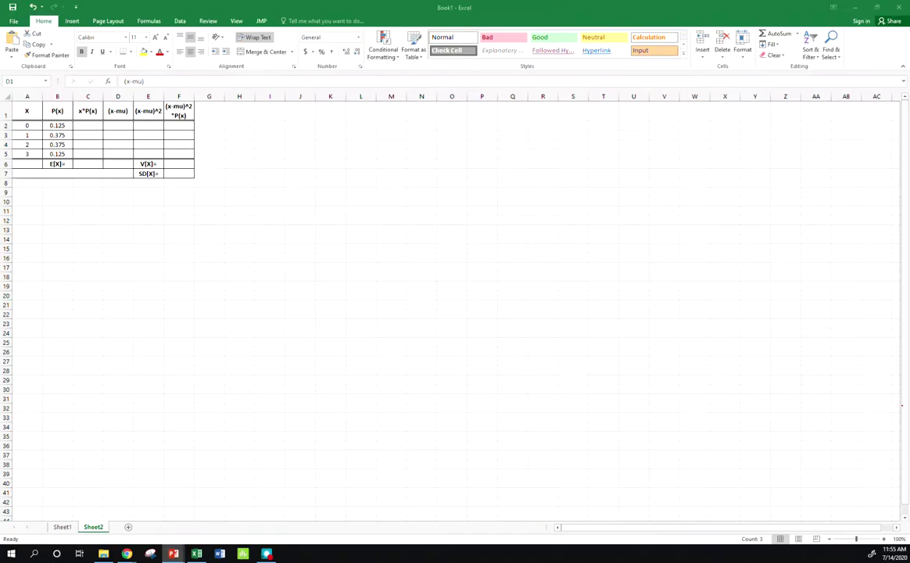
- Enter 0 in C2 and 0.375 in C3 as the first two x*P(x) values
{"action": "left_click", "coordinate": [49, 126]}
{"action": "left_click_drag", "start_coordinate": [28, 126], "coordinate": [60, 153]}
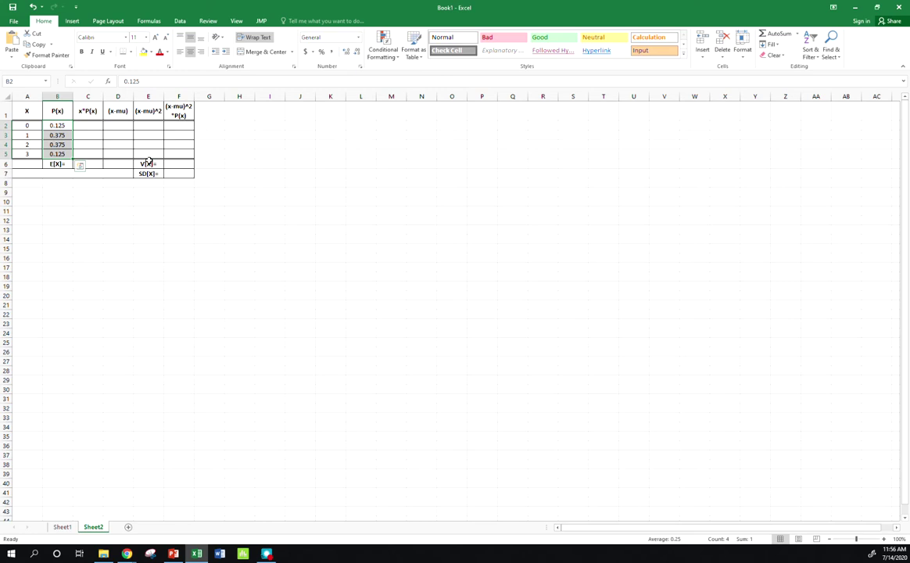
{"action": "key", "text": "Right"}
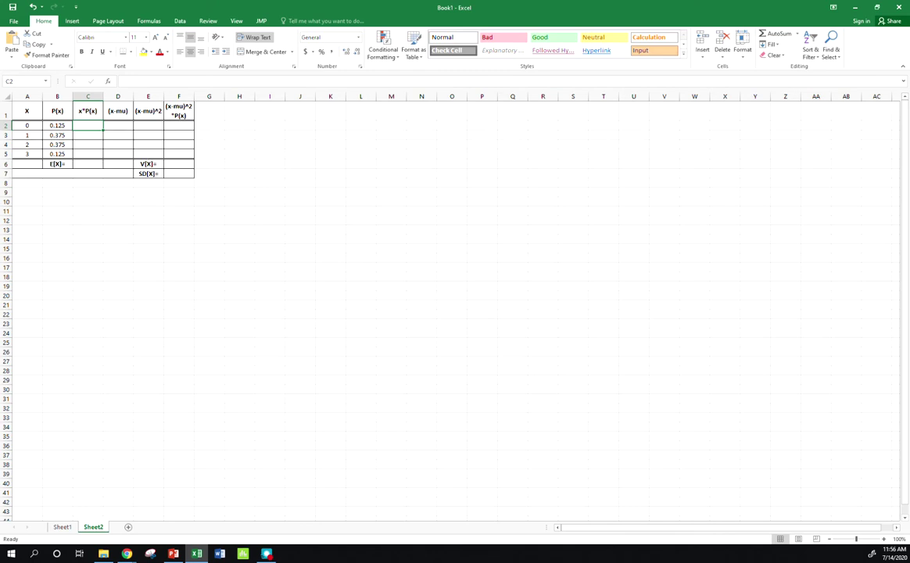
{"action": "left_click", "coordinate": [65, 126]}
{"action": "left_click", "coordinate": [84, 126]}
{"action": "type", "text": "=A2*B2"}
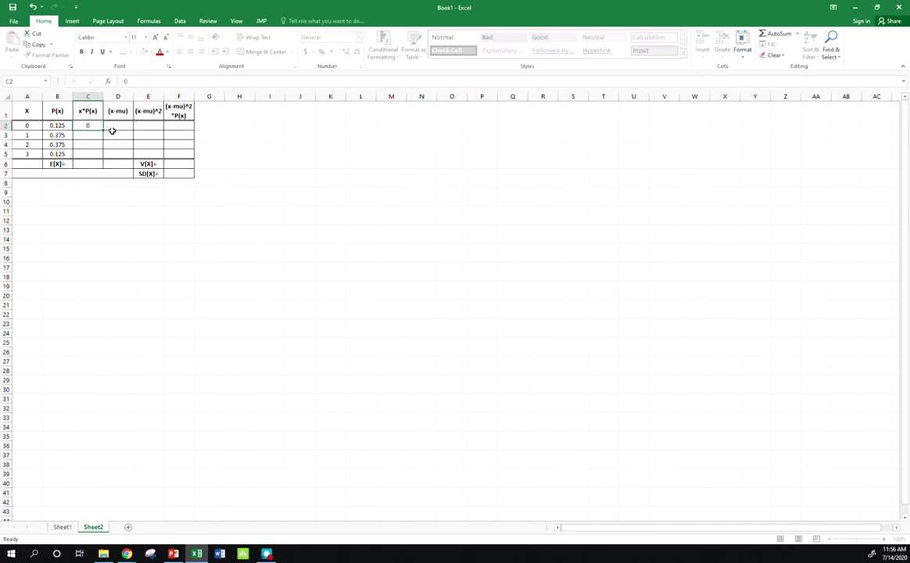
{"action": "key", "text": "Return"}
{"action": "type", "text": "0.375"}
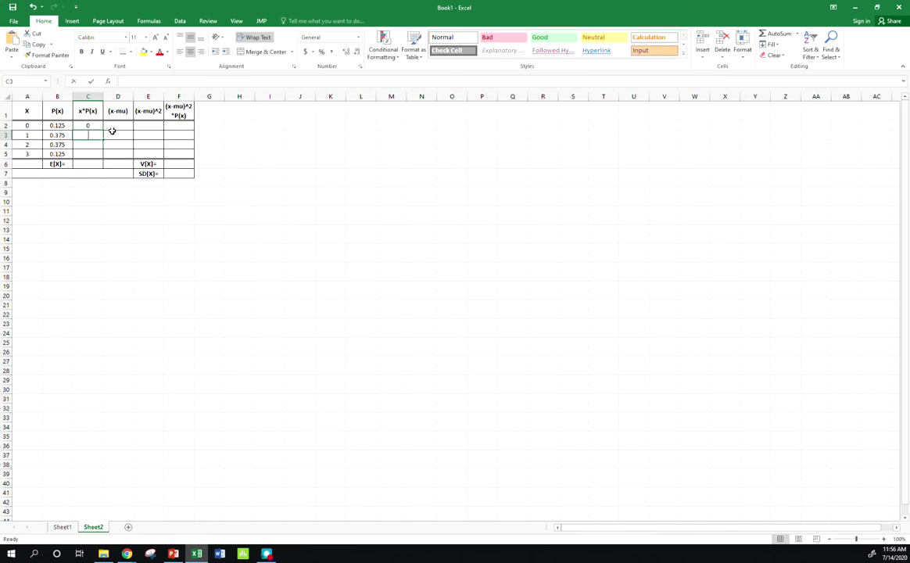
{"action": "key", "text": "Return"}
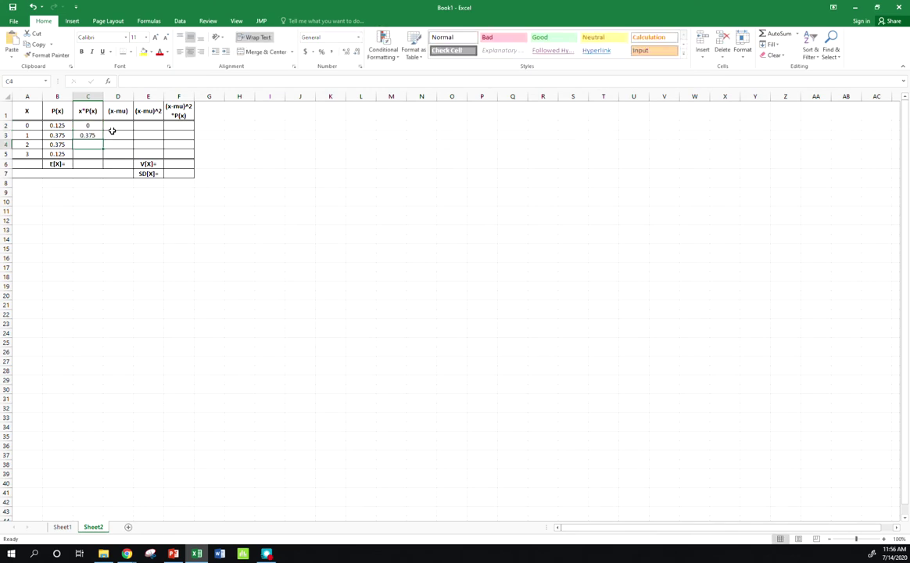
- Calculate x*P(x) in C4 with the formula =B4*A4 and fill it down to C5
{"action": "type", "text": "="}
{"action": "left_click", "coordinate": [61, 144]}
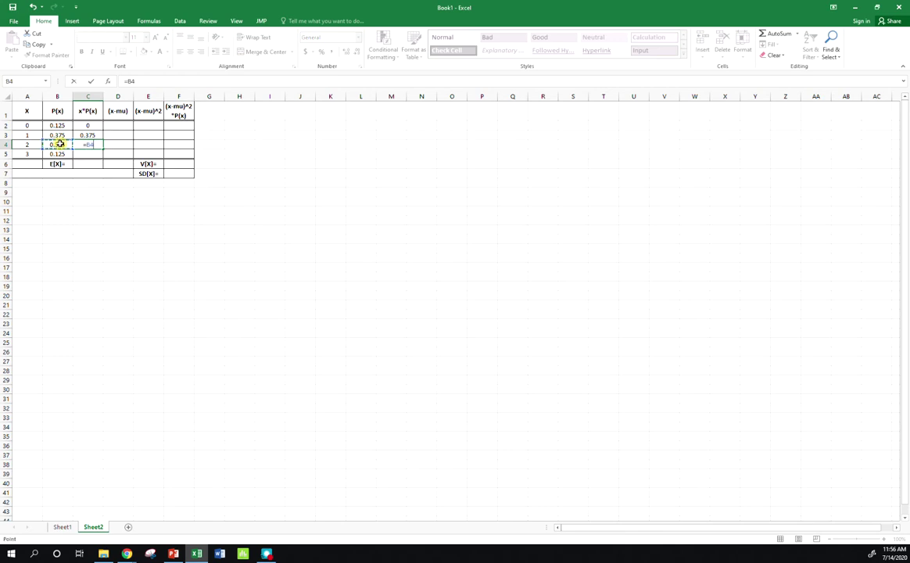
{"action": "type", "text": "*"}
{"action": "left_click", "coordinate": [29, 144]}
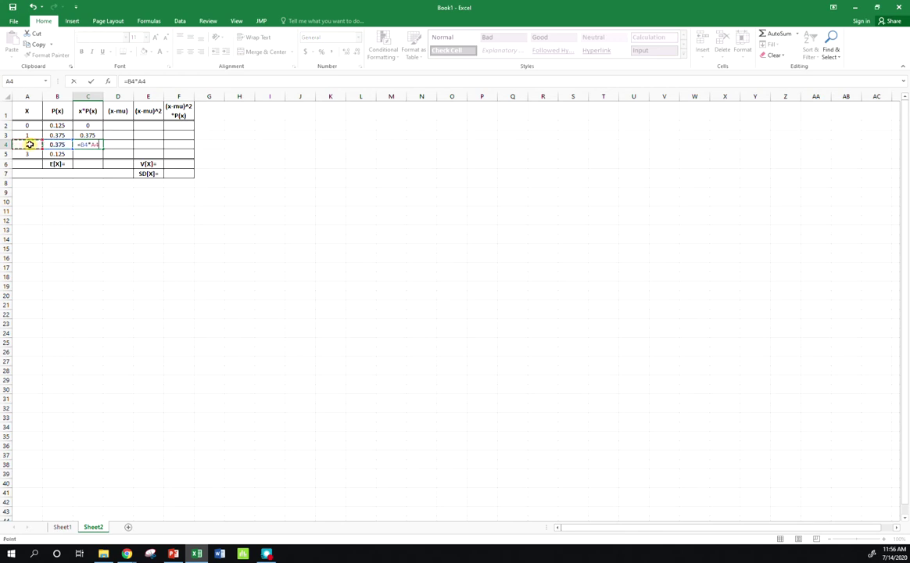
{"action": "key", "text": "Return"}
{"action": "left_click", "coordinate": [89, 145]}
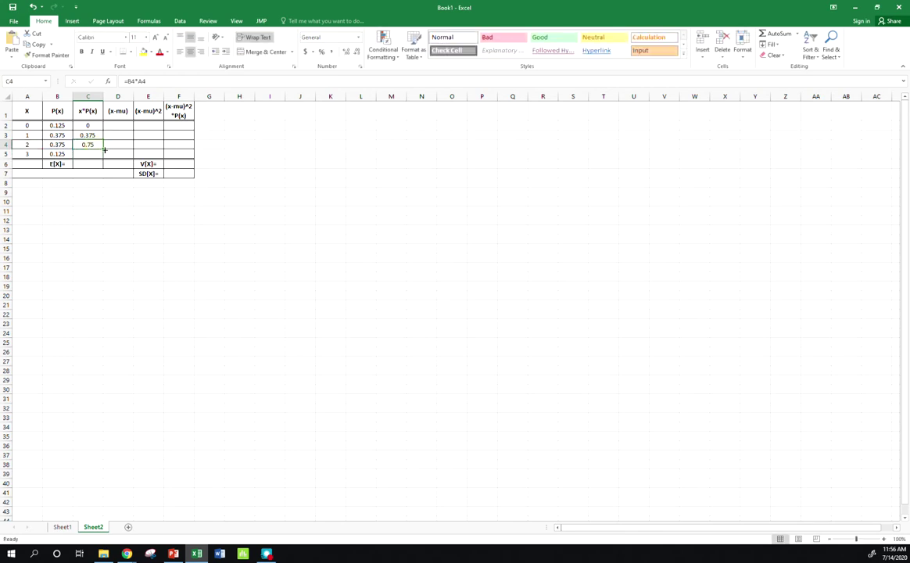
{"action": "left_click_drag", "start_coordinate": [101, 149], "coordinate": [102, 158]}
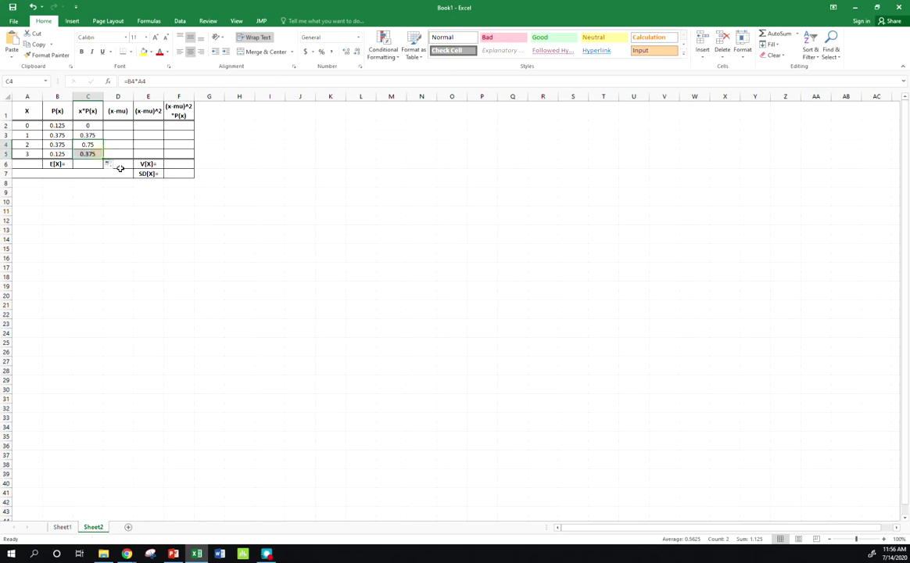
- Calculate the expected value E[X] in C6 as the sum of C2:C5
{"action": "left_click", "coordinate": [119, 125]}
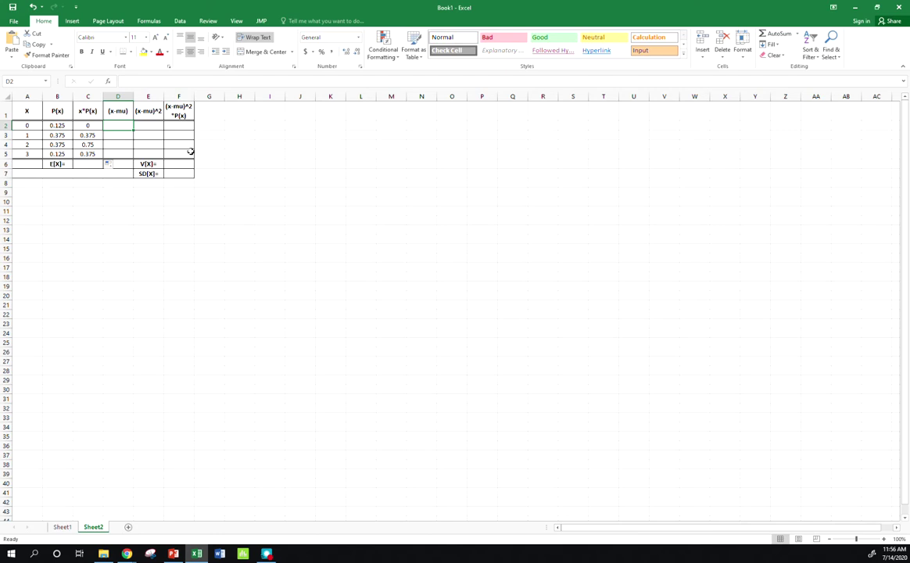
{"action": "left_click", "coordinate": [147, 201]}
{"action": "left_click", "coordinate": [152, 221]}
{"action": "left_click_drag", "start_coordinate": [30, 123], "coordinate": [86, 149]}
{"action": "left_click", "coordinate": [88, 164]}
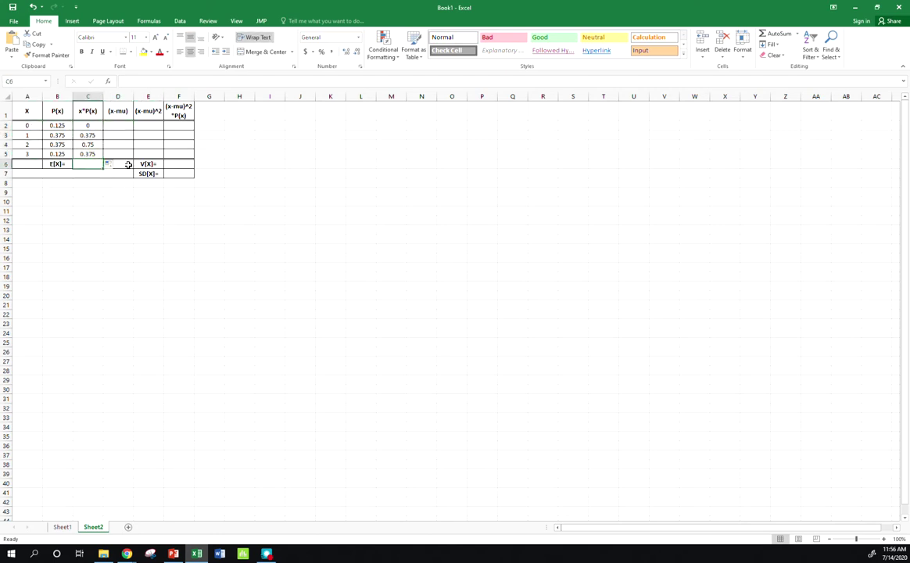
{"action": "type", "text": "=sum("}
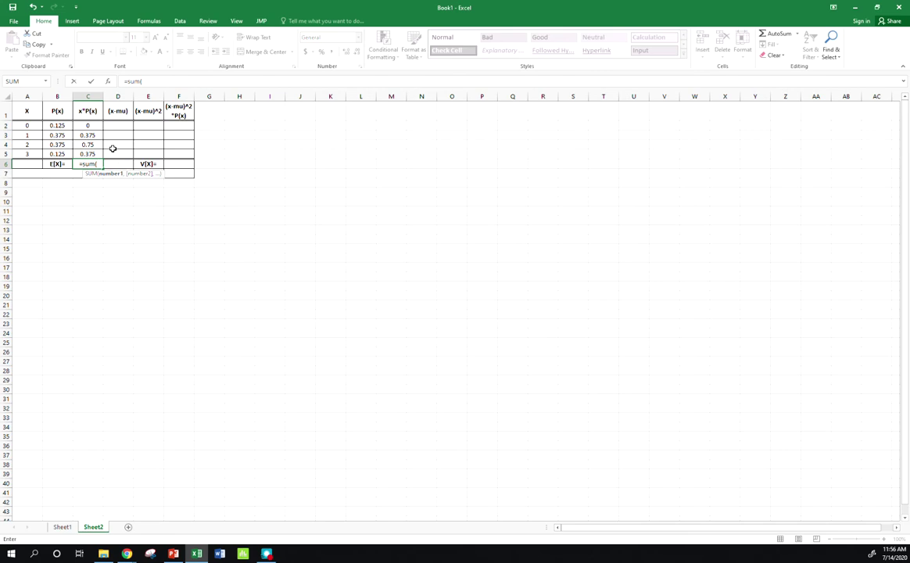
{"action": "left_click_drag", "start_coordinate": [88, 125], "coordinate": [87, 153]}
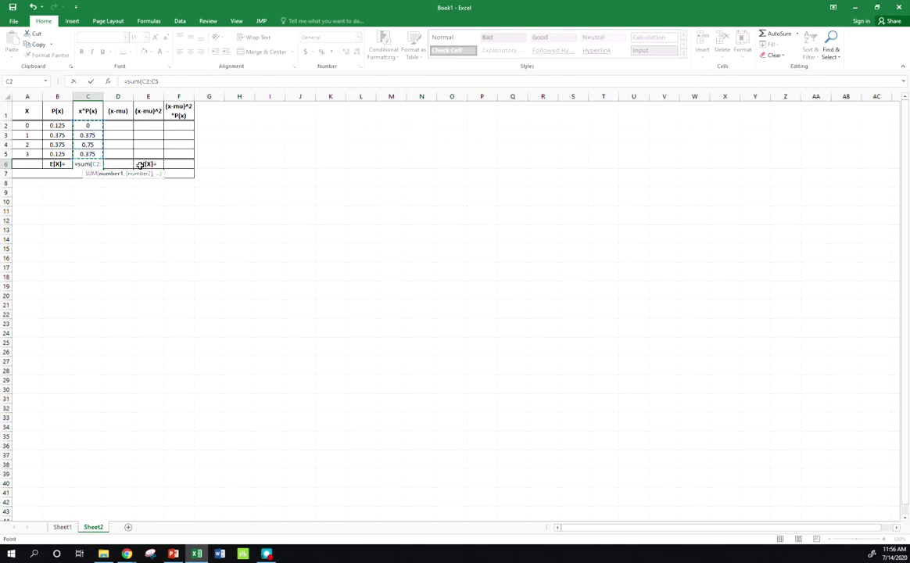
{"action": "key", "text": "Return"}
{"action": "left_click", "coordinate": [94, 185]}
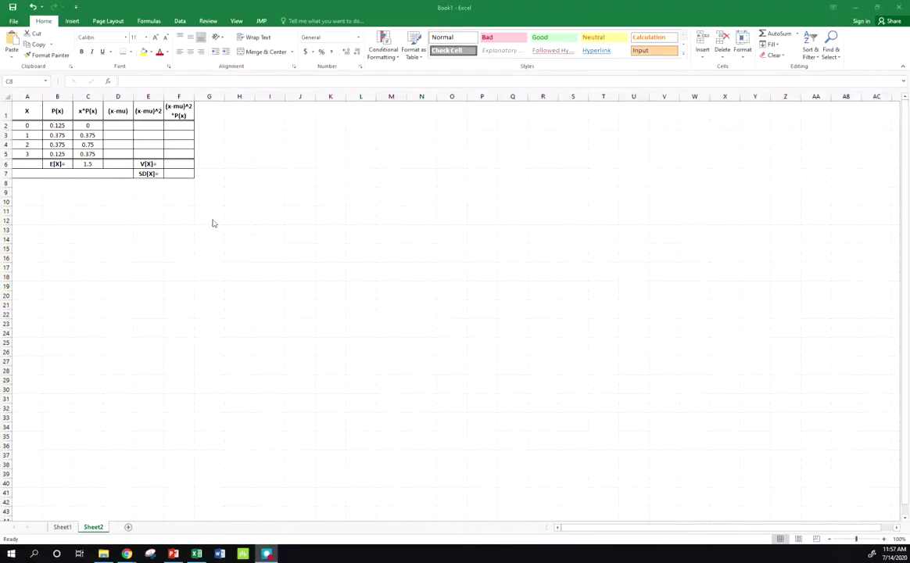
- Calculate the first deviation from the mean in D2 with the formula =A2-C6
{"action": "left_click", "coordinate": [116, 126]}
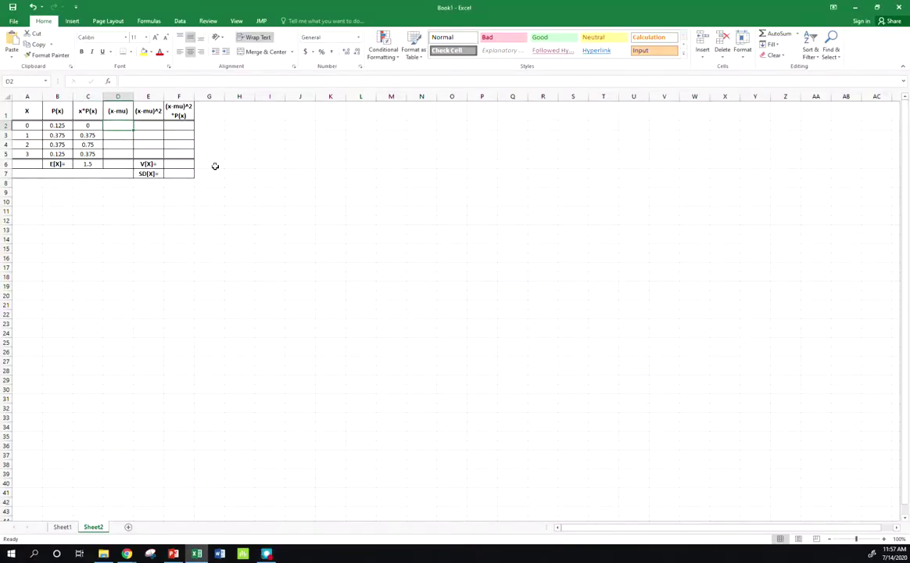
{"action": "type", "text": "="}
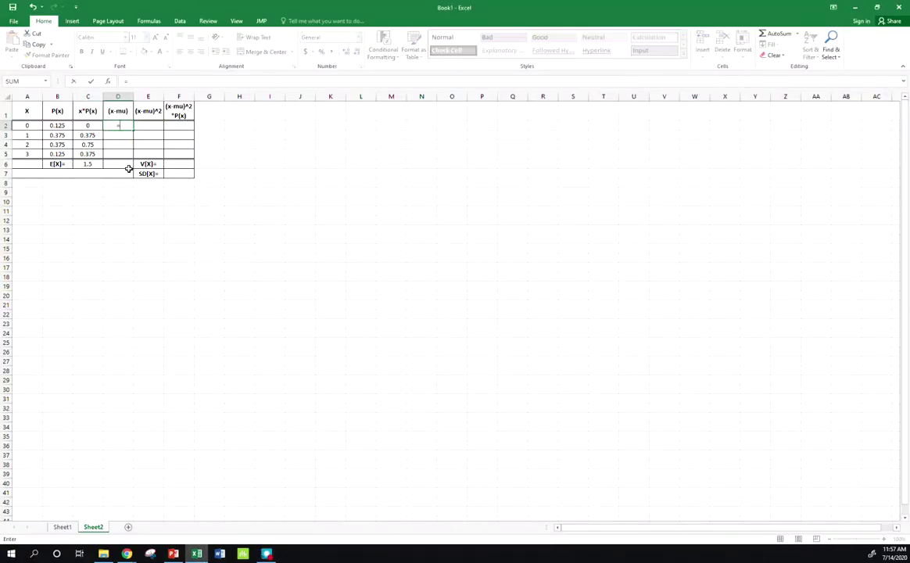
{"action": "left_click", "coordinate": [35, 126]}
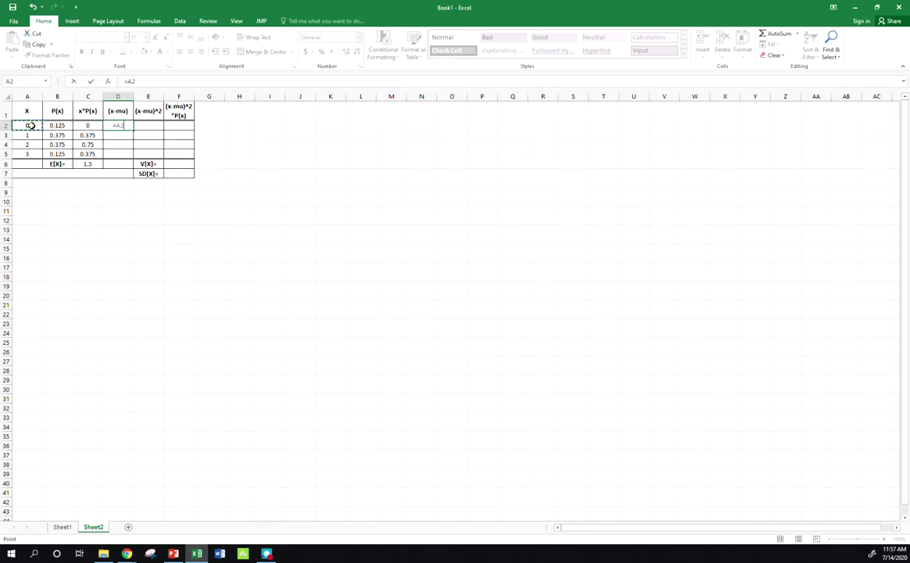
{"action": "type", "text": "-"}
{"action": "left_click", "coordinate": [90, 164]}
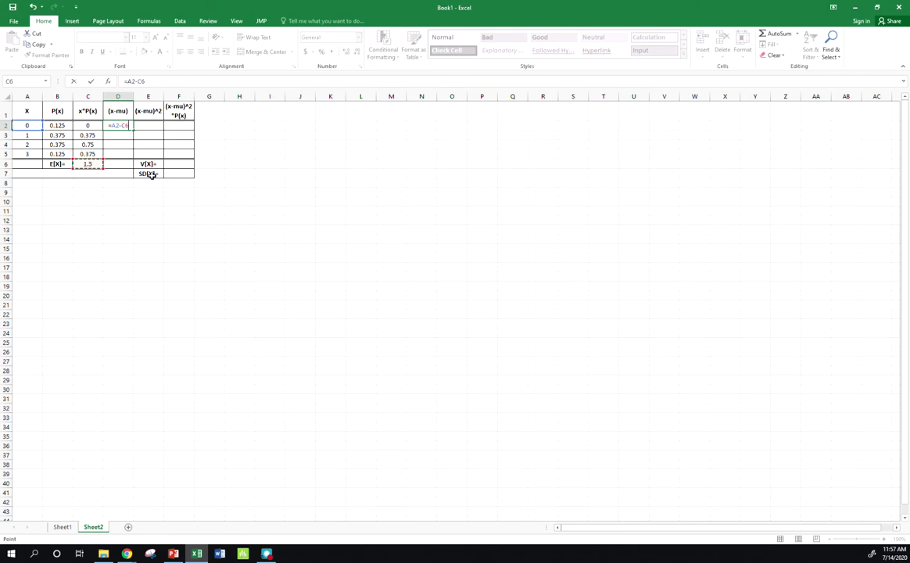
{"action": "key", "text": "Return"}
- Make the mean reference in D2 absolute as $C$6 and fill the (x-mu) formula down to D5
{"action": "left_click", "coordinate": [117, 127]}
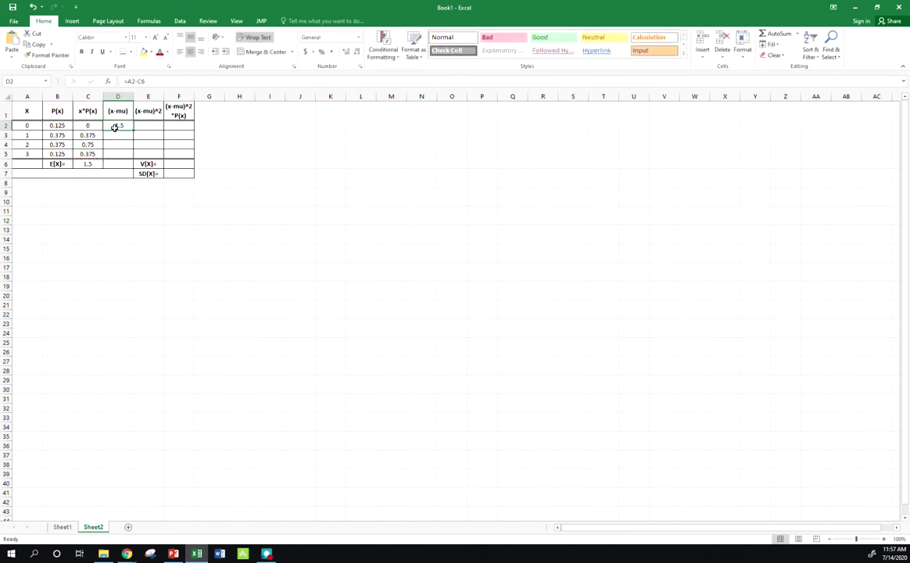
{"action": "left_click", "coordinate": [137, 82]}
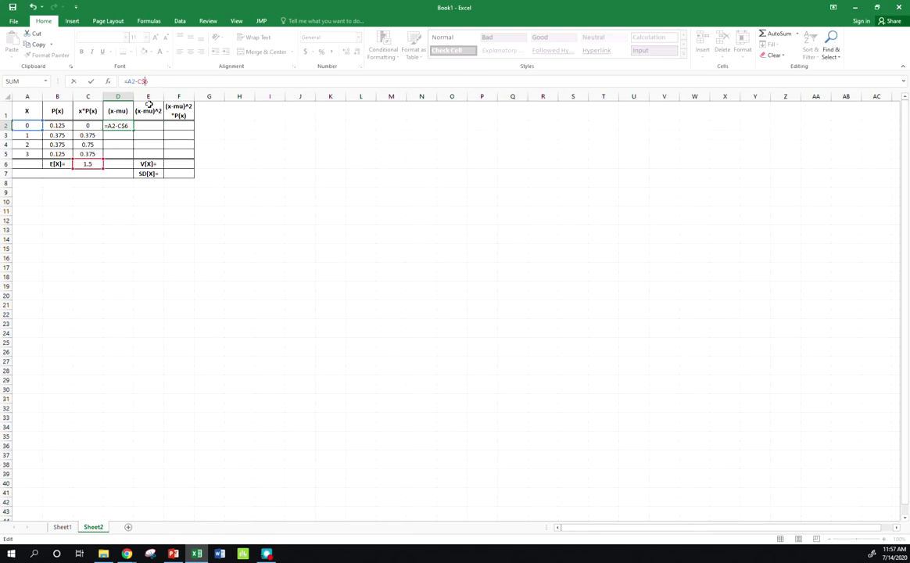
{"action": "key", "text": "F4"}
{"action": "key", "text": "Return"}
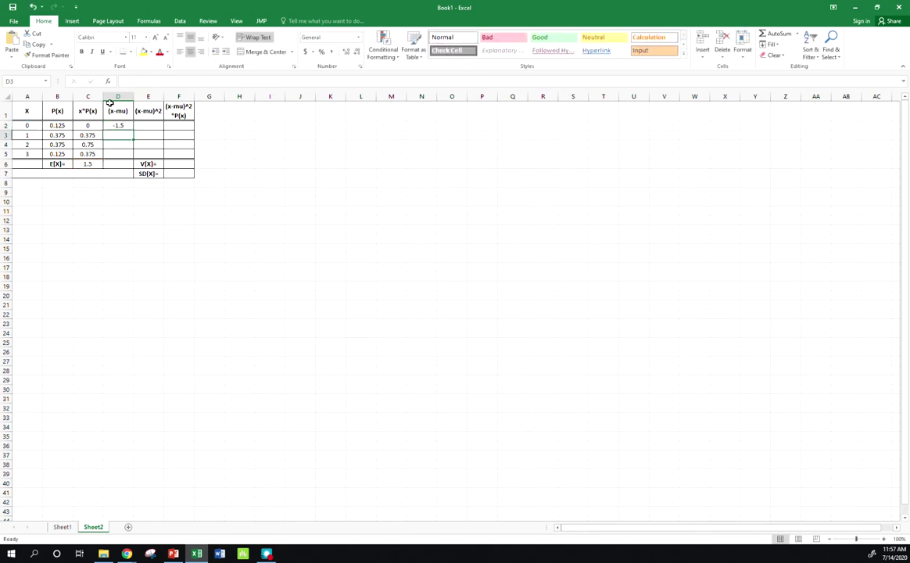
{"action": "left_click", "coordinate": [125, 126]}
{"action": "left_click_drag", "start_coordinate": [133, 130], "coordinate": [126, 156]}
{"action": "left_click", "coordinate": [120, 137]}
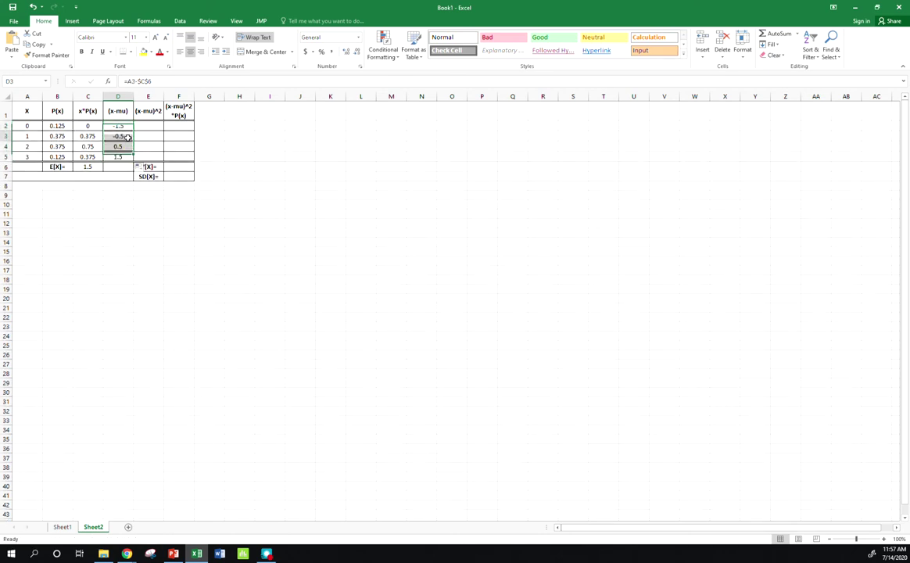
- Calculate the squared deviation in E2 with =D2^2 and fill it down to E5
{"action": "left_click", "coordinate": [141, 127]}
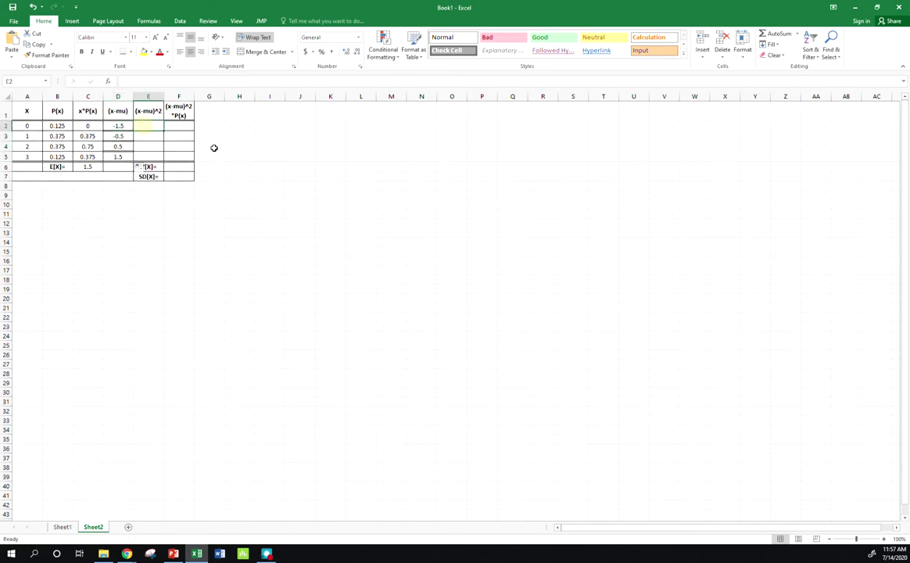
{"action": "type", "text": "="}
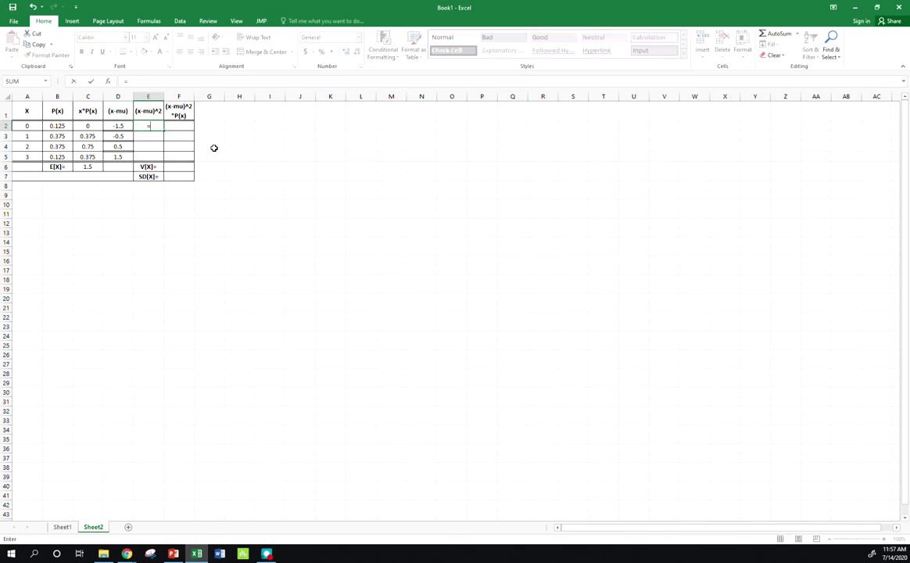
{"action": "left_click", "coordinate": [117, 126]}
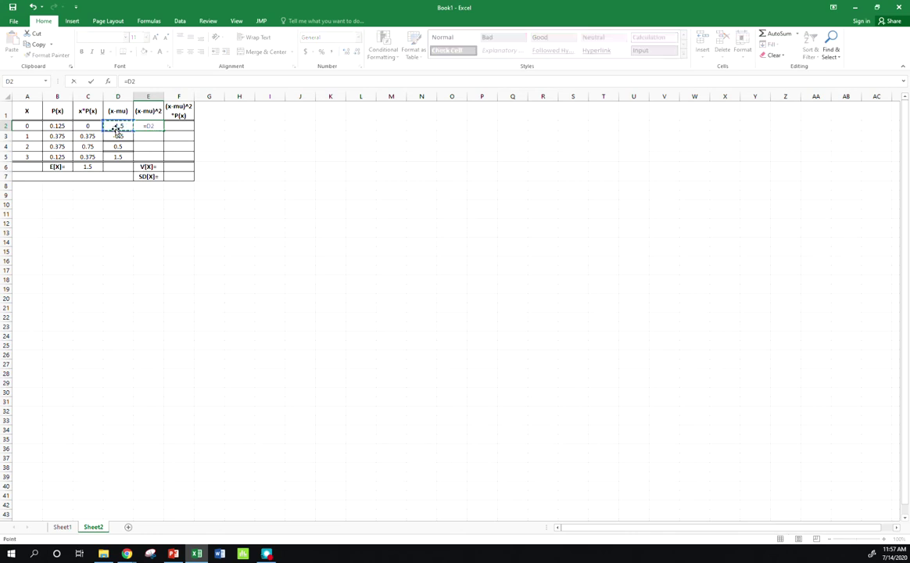
{"action": "type", "text": "^2"}
{"action": "key", "text": "Return"}
{"action": "left_click", "coordinate": [142, 126]}
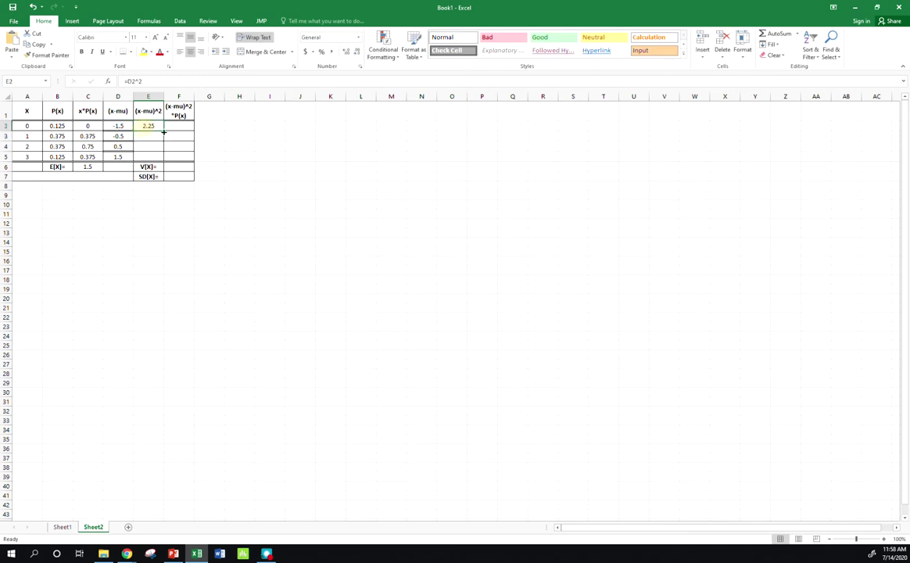
{"action": "left_click_drag", "start_coordinate": [163, 131], "coordinate": [162, 158]}
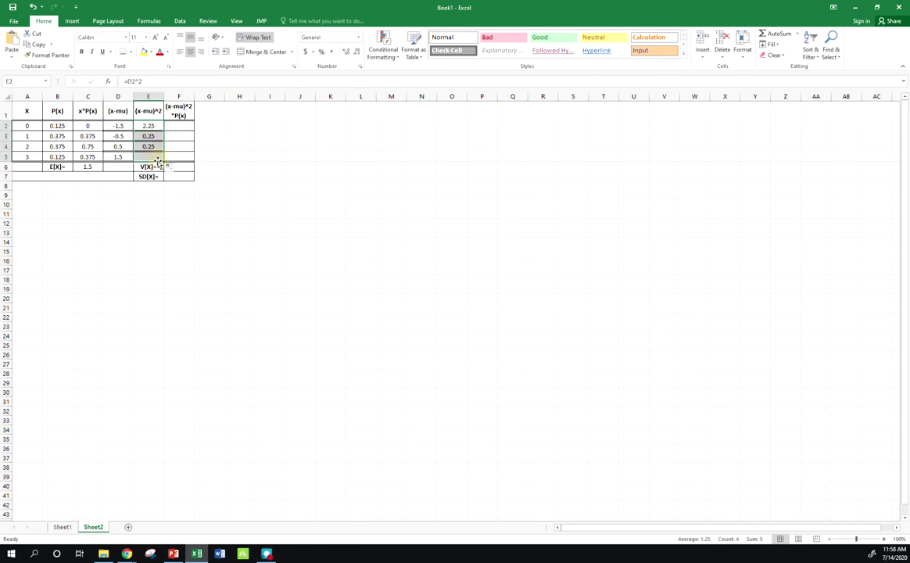
- Calculate the probability-weighted squared deviation in F2 with =E2*B2 and fill it down to F5
{"action": "left_click", "coordinate": [182, 128]}
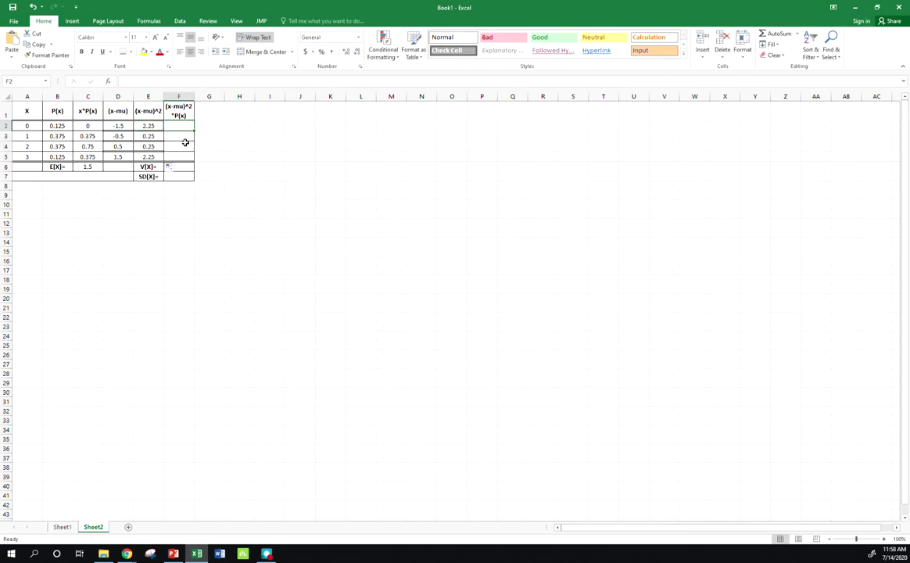
{"action": "type", "text": "="}
{"action": "left_click", "coordinate": [153, 127]}
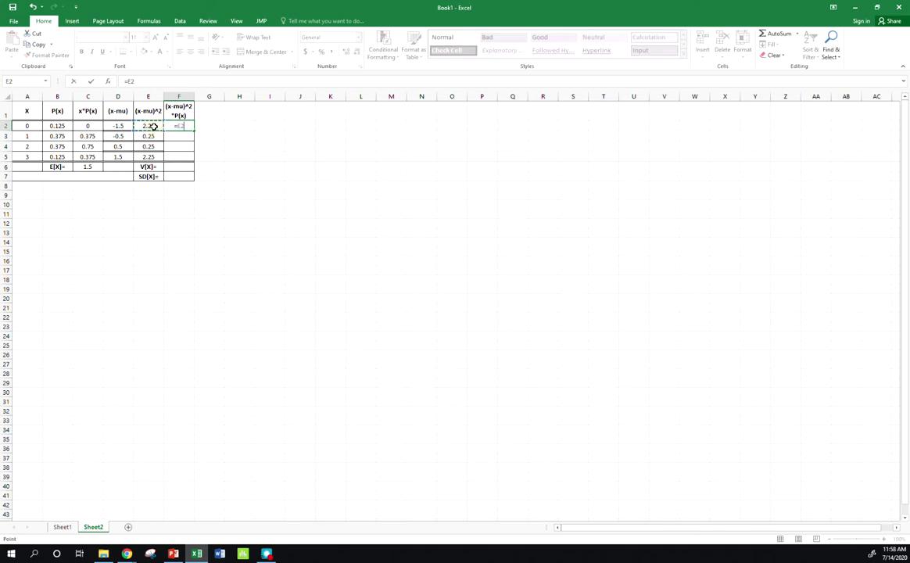
{"action": "type", "text": "*"}
{"action": "left_click", "coordinate": [57, 126]}
{"action": "key", "text": "Return"}
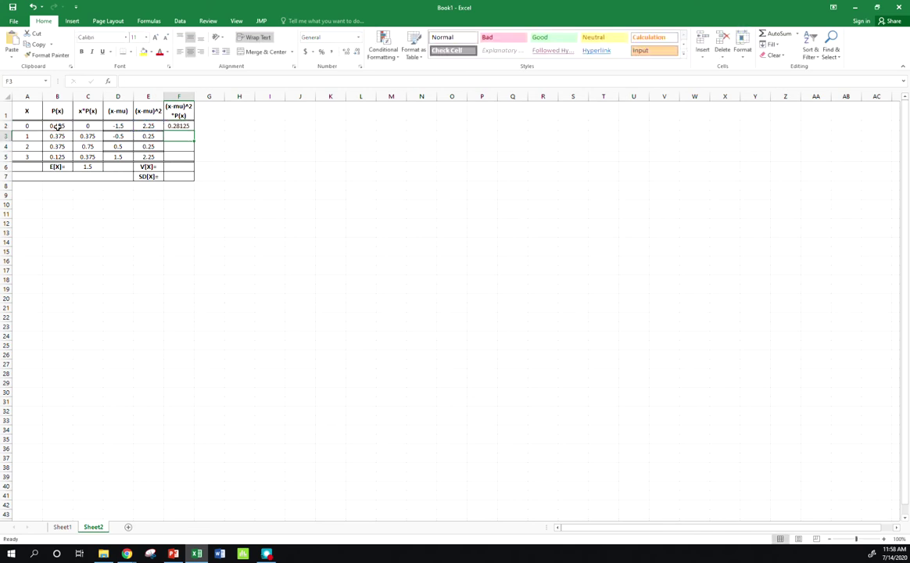
{"action": "left_click", "coordinate": [185, 125]}
{"action": "left_click_drag", "start_coordinate": [190, 127], "coordinate": [188, 158]}
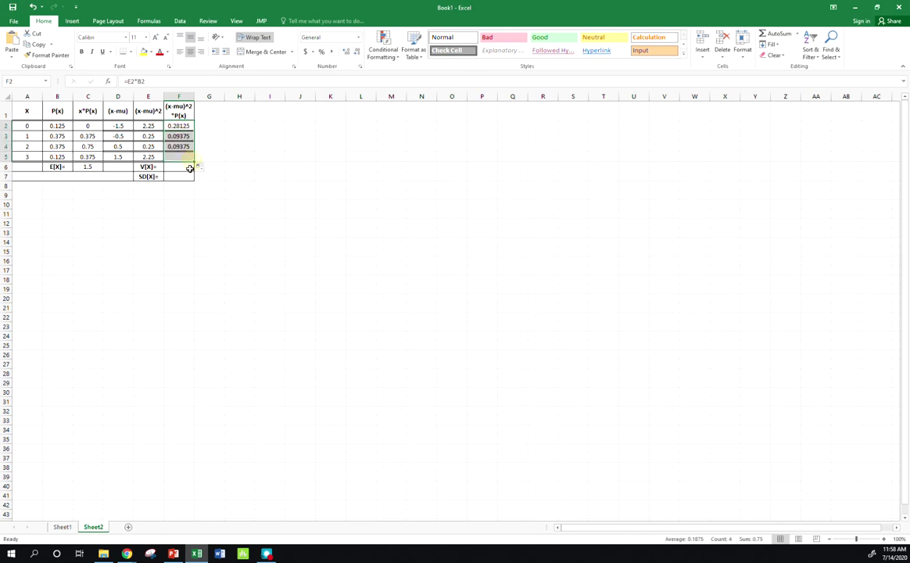
- Calculate the variance V[X] in F6 as the sum of F2:F5
{"action": "left_click", "coordinate": [186, 168]}
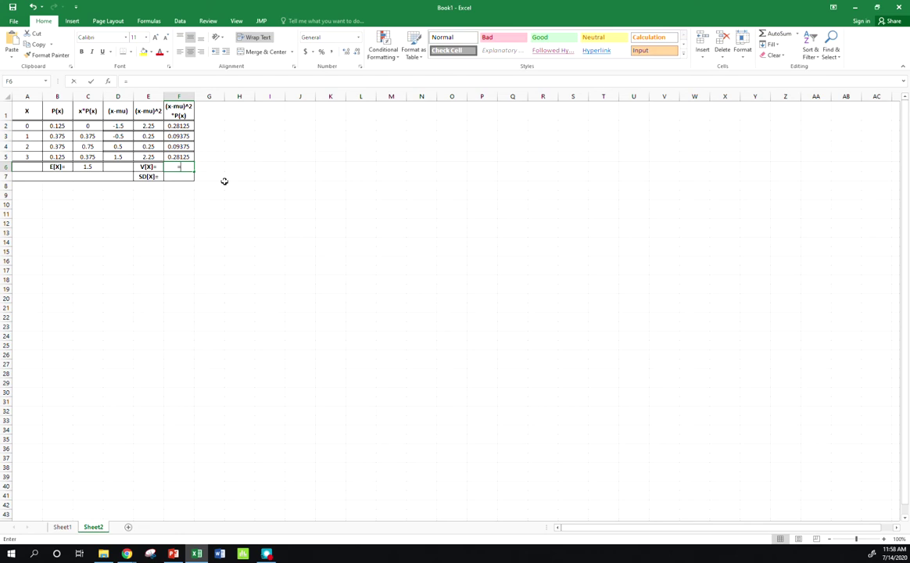
{"action": "type", "text": "=sum("}
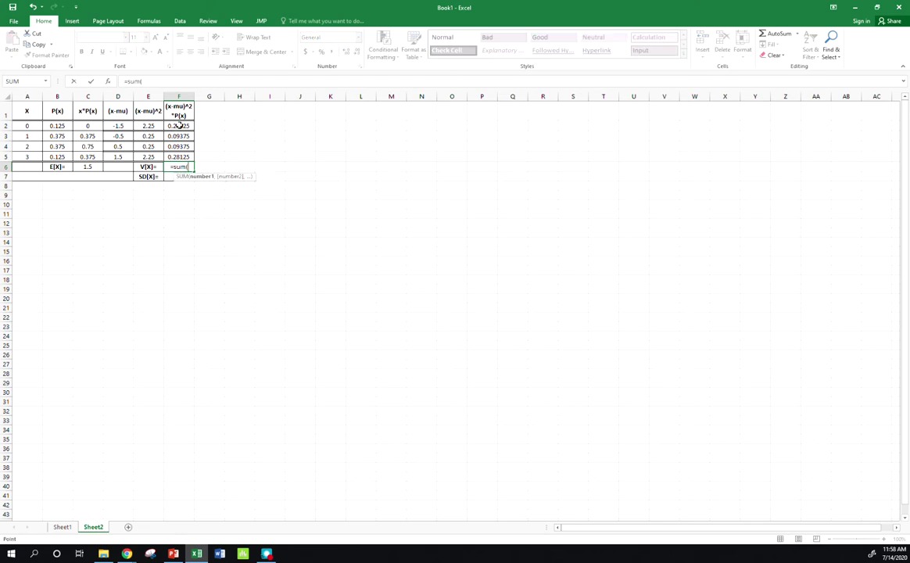
{"action": "left_click_drag", "start_coordinate": [179, 125], "coordinate": [180, 158]}
{"action": "key", "text": "Return"}
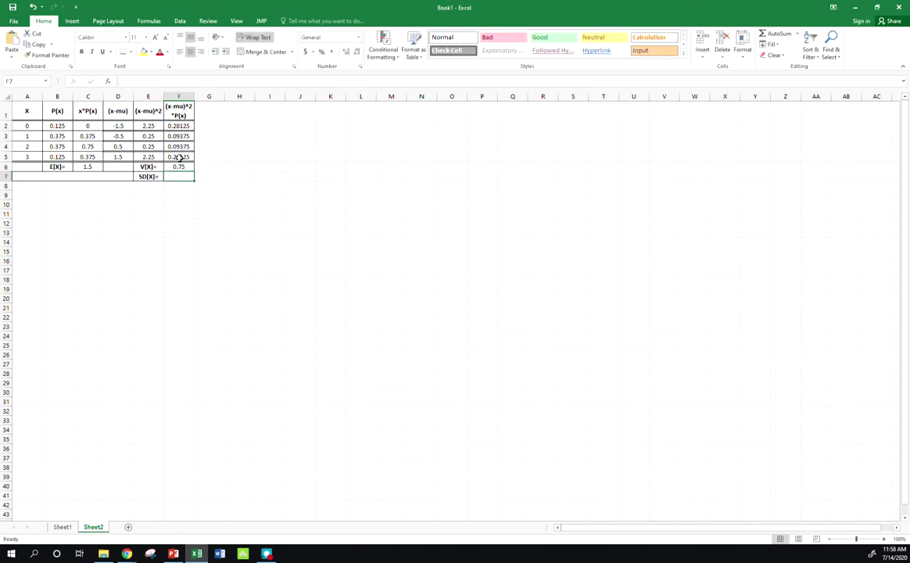
{"action": "key", "text": "Up"}
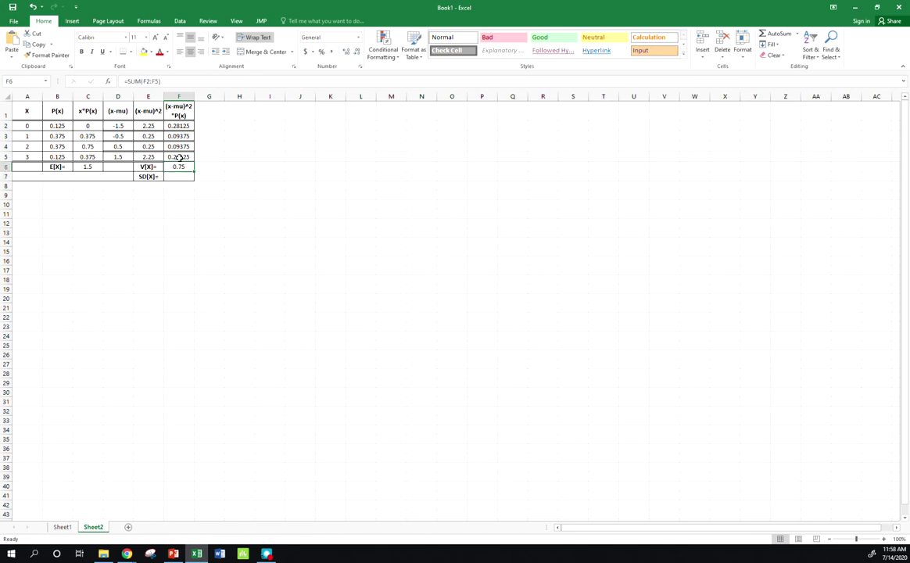
- Calculate the standard deviation SD[X] in F7 as the square root of the variance in F6
{"action": "key", "text": "Down"}
{"action": "type", "text": "="}
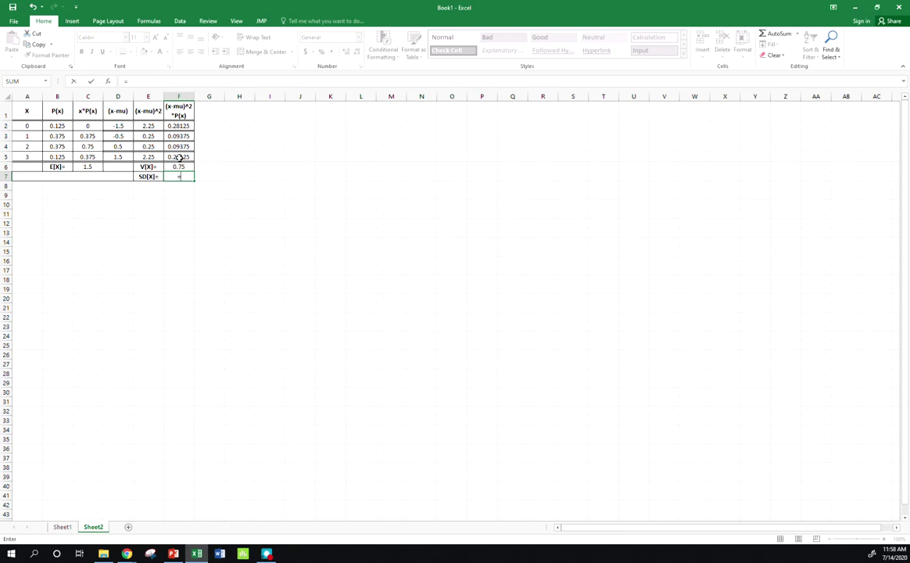
{"action": "type", "text": "s"}
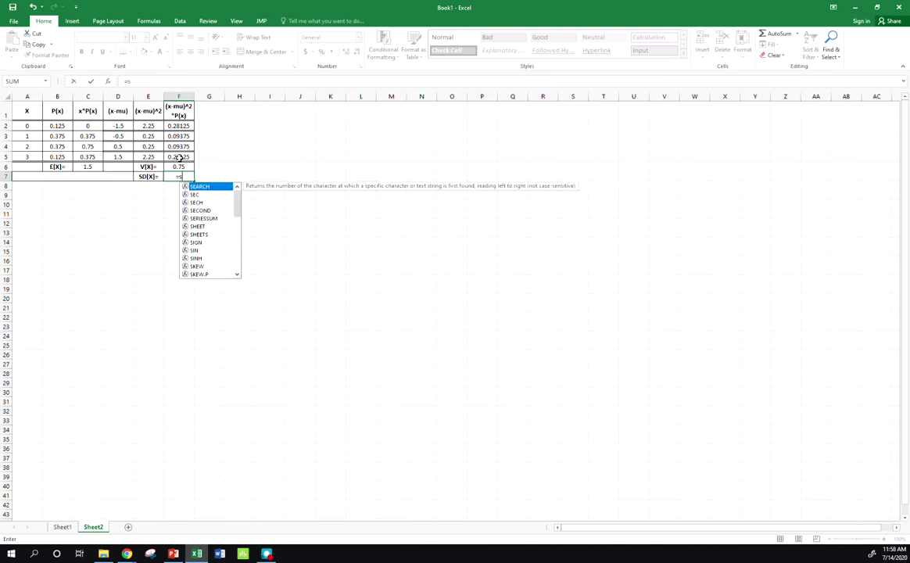
{"action": "type", "text": "qrt("}
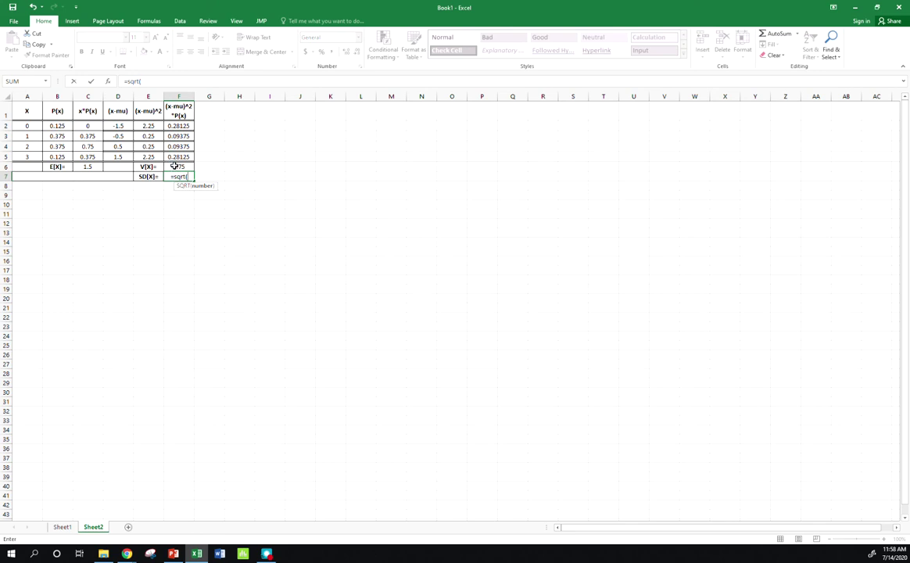
{"action": "left_click", "coordinate": [174, 166]}
{"action": "key", "text": "Return"}
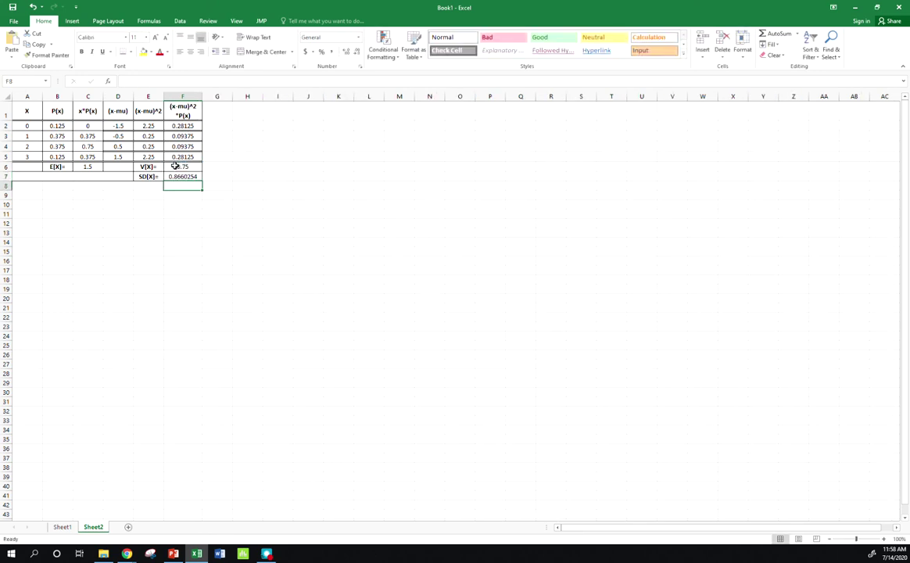
{"action": "left_click", "coordinate": [179, 176]}
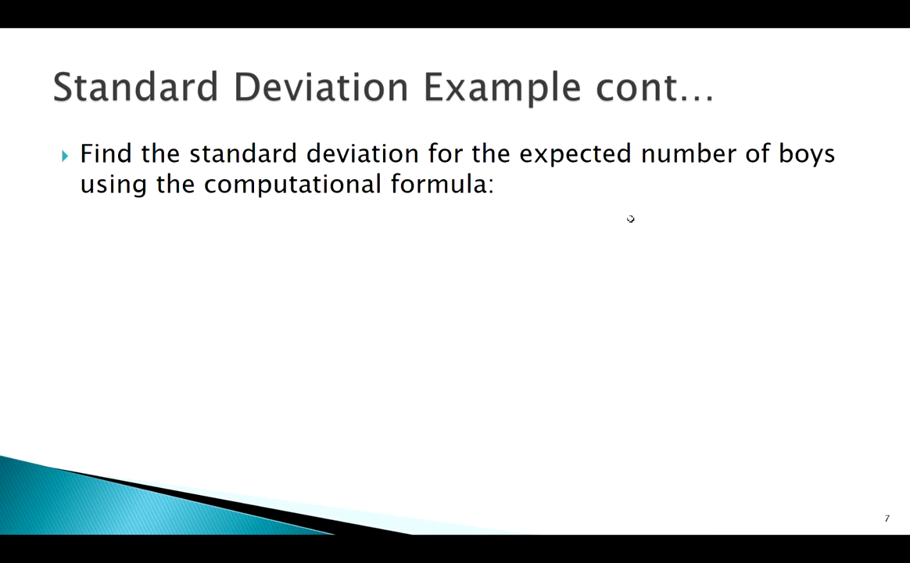
- Switch from the slideshow to Sheet1 in Excel, calculate x^2 in D2 with =A2^2 and fill it down to D5
{"action": "key", "text": "alt+Tab"}
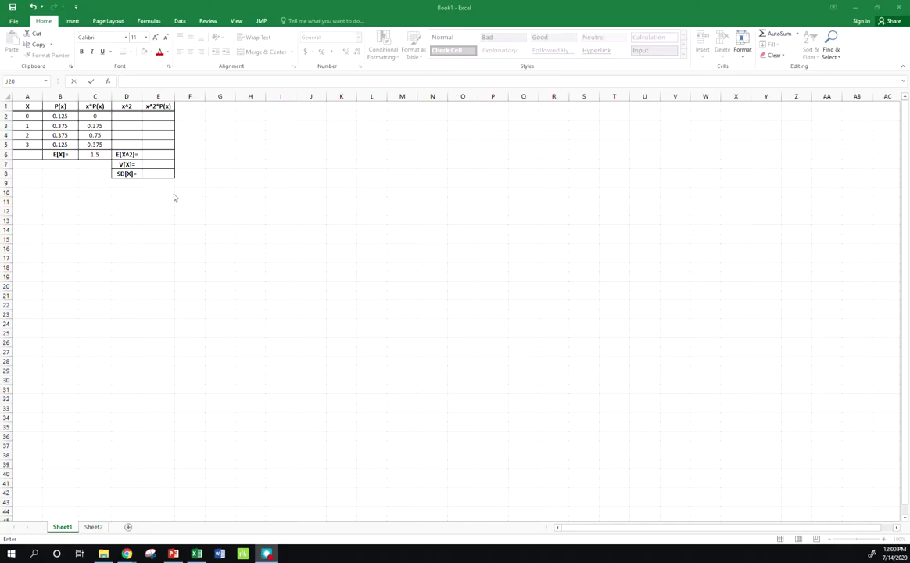
{"action": "left_click_drag", "start_coordinate": [26, 110], "coordinate": [94, 153]}
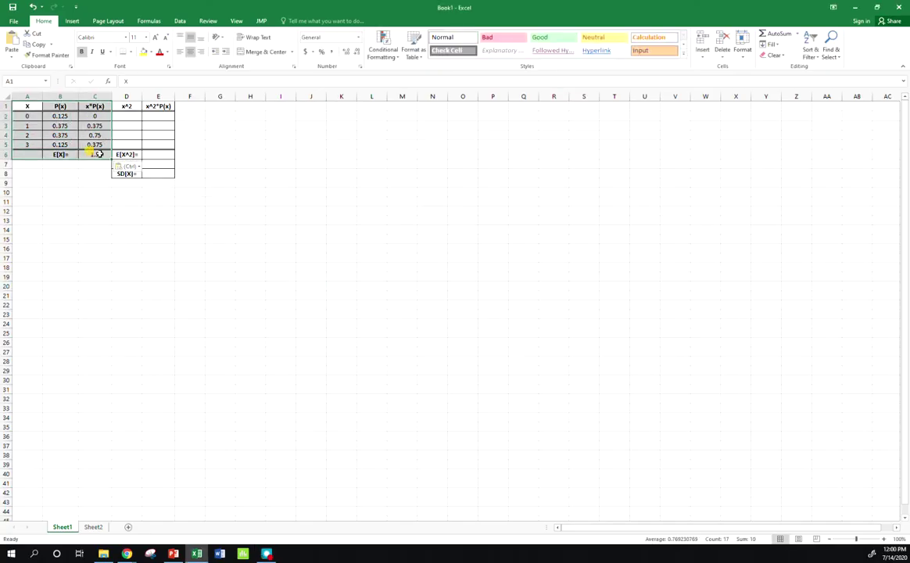
{"action": "left_click", "coordinate": [214, 222]}
{"action": "left_click", "coordinate": [119, 117]}
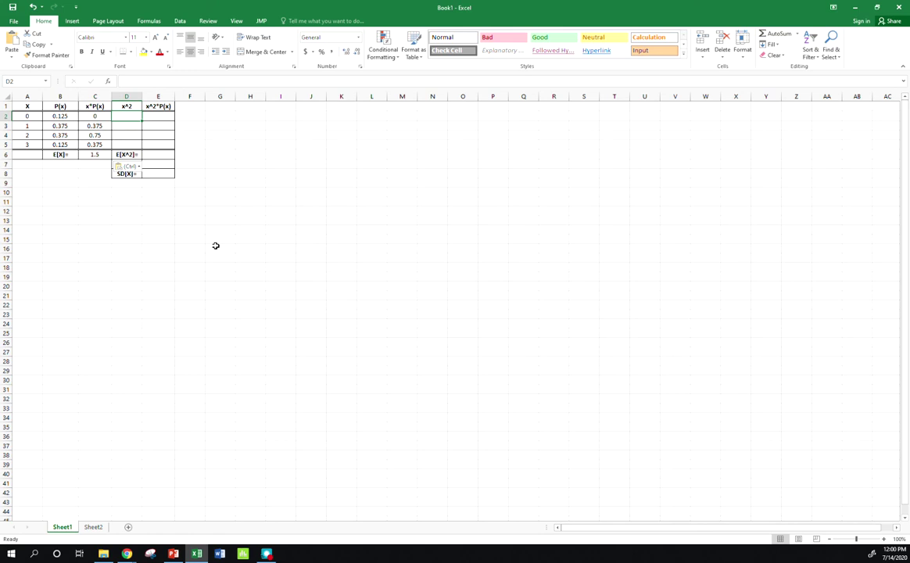
{"action": "type", "text": "="}
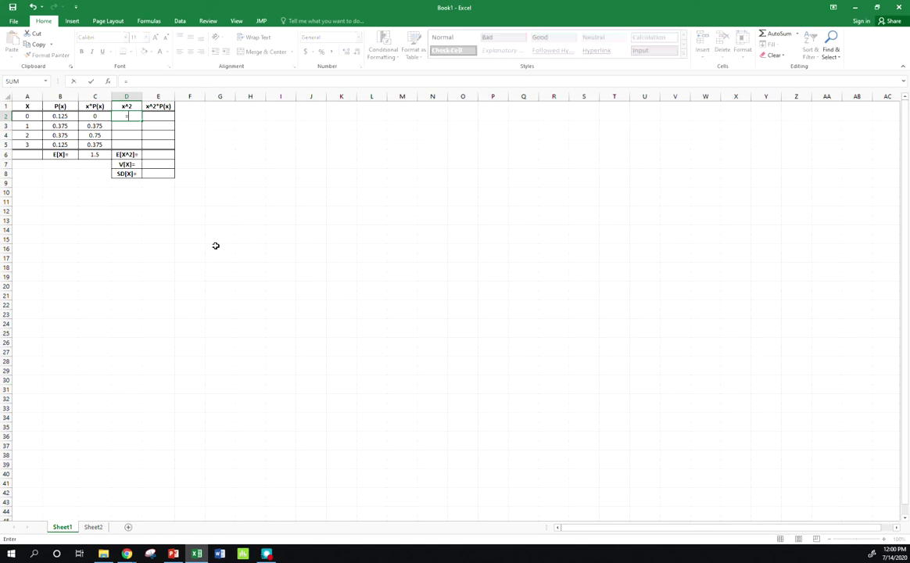
{"action": "left_click", "coordinate": [31, 117]}
{"action": "type", "text": "^2"}
{"action": "key", "text": "Return"}
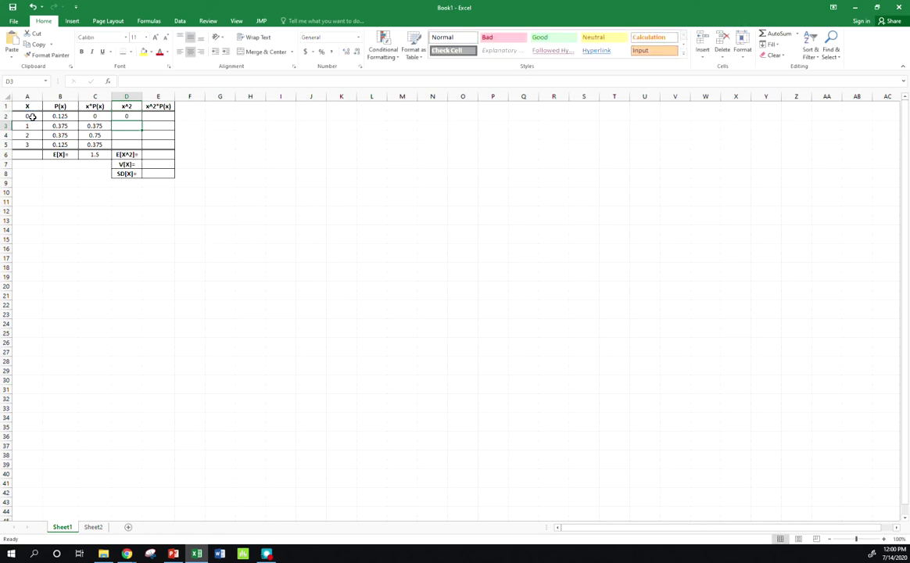
{"action": "left_click", "coordinate": [129, 116]}
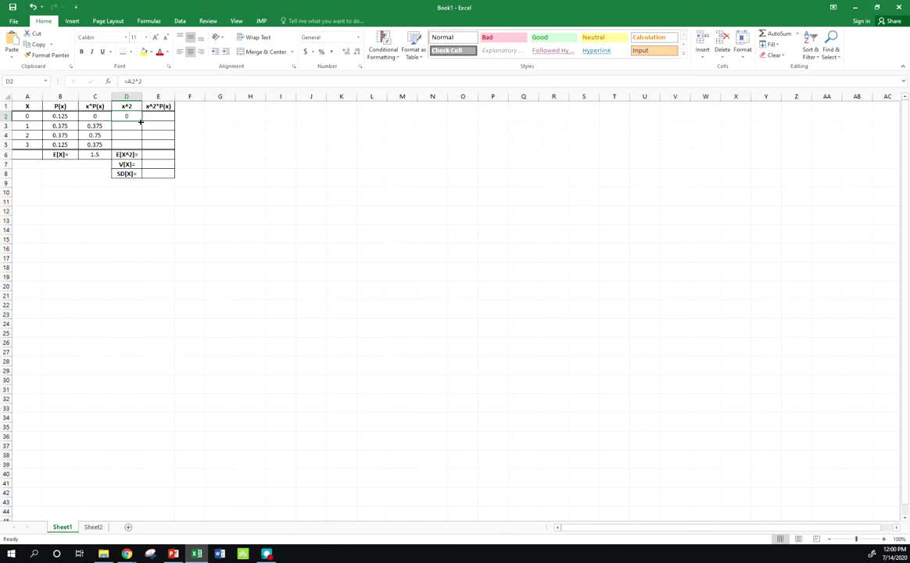
{"action": "left_click_drag", "start_coordinate": [140, 127], "coordinate": [129, 143]}
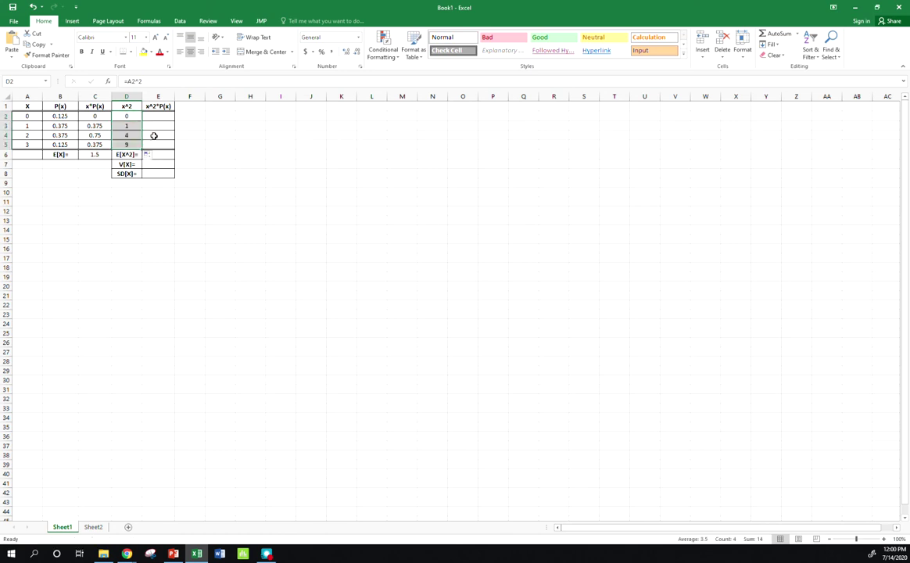
- Calculate x^2*P(x) in E2 with =D2*B2 and fill it down to E5
{"action": "left_click", "coordinate": [162, 117]}
{"action": "type", "text": "="}
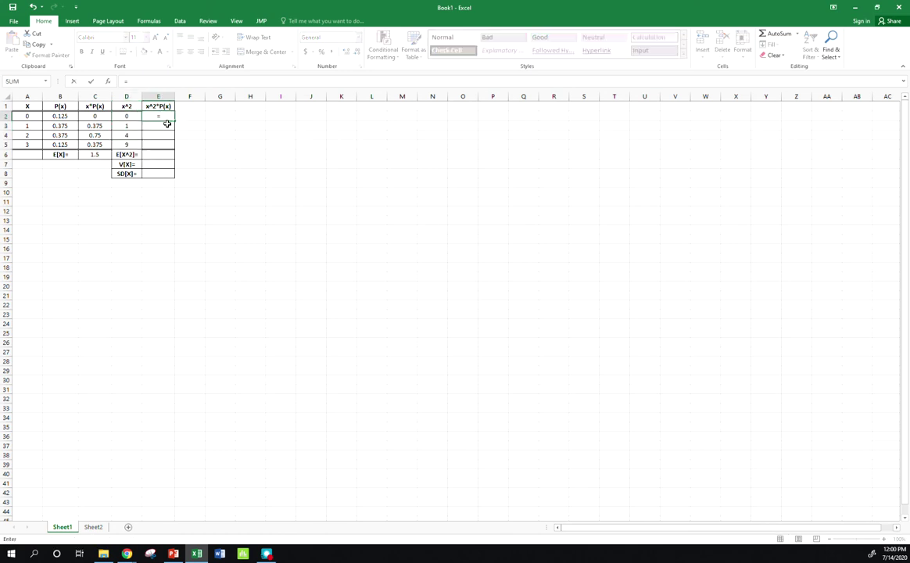
{"action": "left_click", "coordinate": [133, 117]}
{"action": "type", "text": "*"}
{"action": "left_click", "coordinate": [59, 116]}
{"action": "key", "text": "Return"}
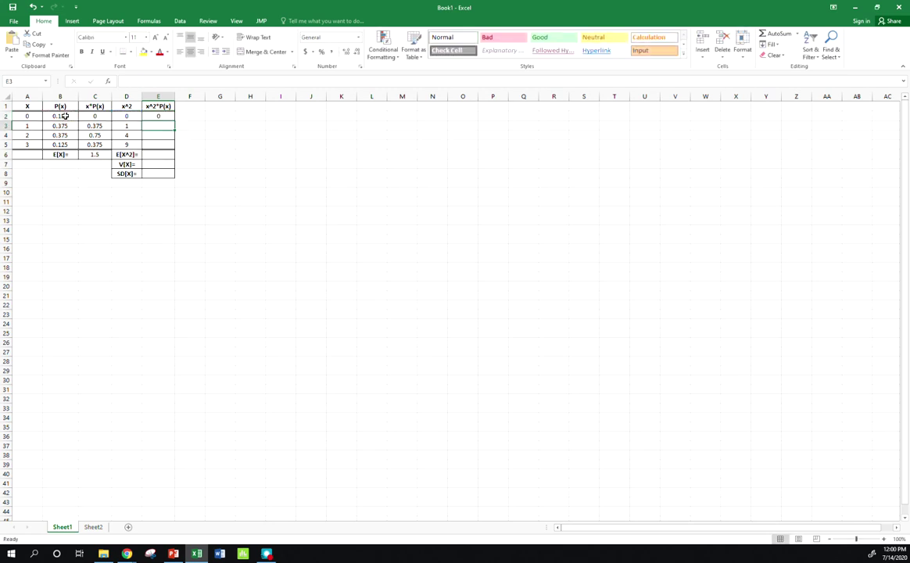
{"action": "left_click", "coordinate": [157, 115]}
{"action": "left_click_drag", "start_coordinate": [174, 120], "coordinate": [172, 146]}
- Calculate E[X^2] in E6 as the sum of E2:E5
{"action": "left_click", "coordinate": [171, 154]}
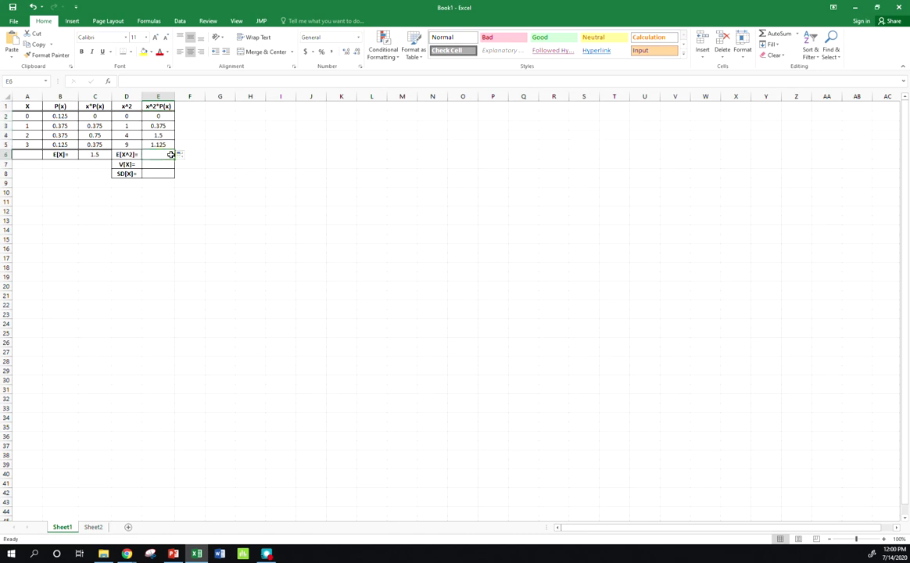
{"action": "type", "text": "=sum("}
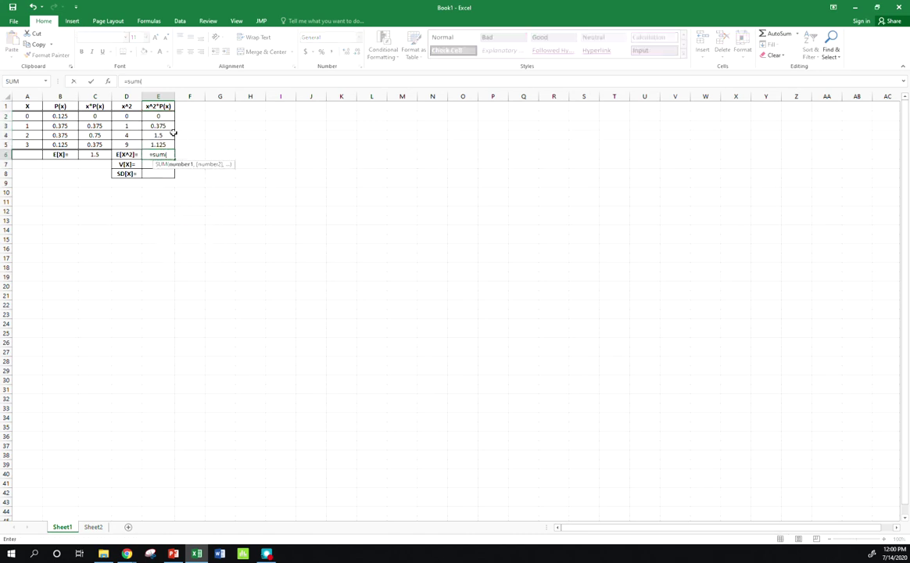
{"action": "left_click", "coordinate": [158, 116]}
{"action": "left_click_drag", "start_coordinate": [164, 128], "coordinate": [161, 145]}
{"action": "key", "text": "Return"}
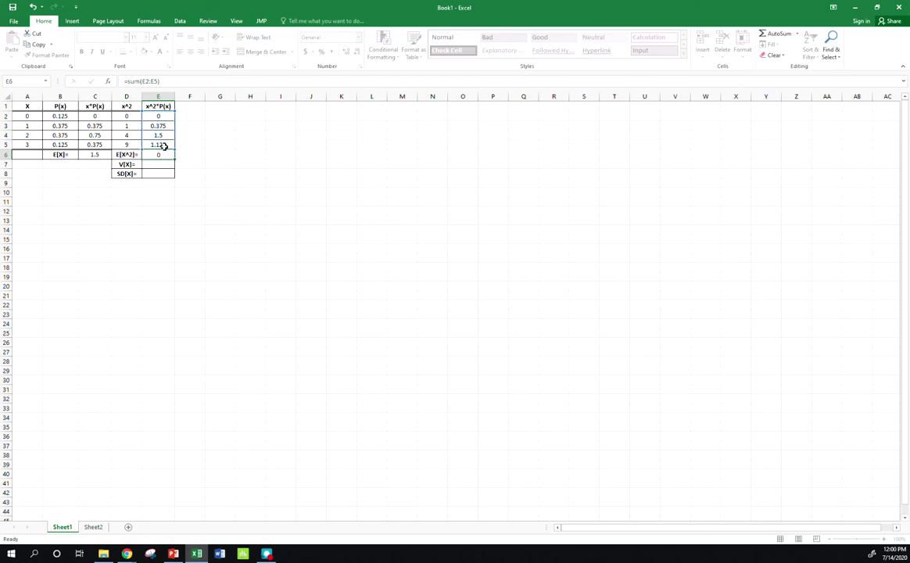
{"action": "left_click", "coordinate": [165, 154]}
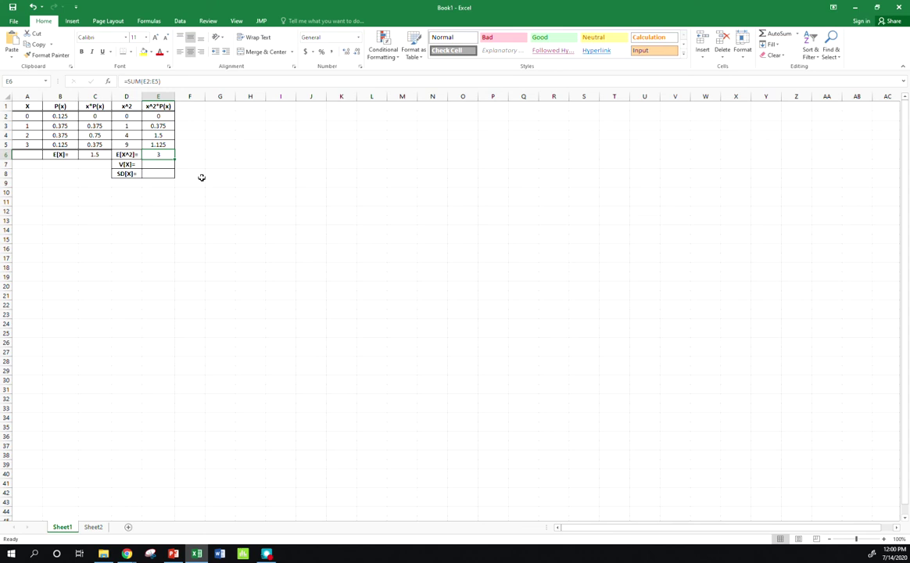
- Calculate the variance V[X] in E7 with the computational formula =E6-(C6^2)
{"action": "left_click", "coordinate": [164, 163]}
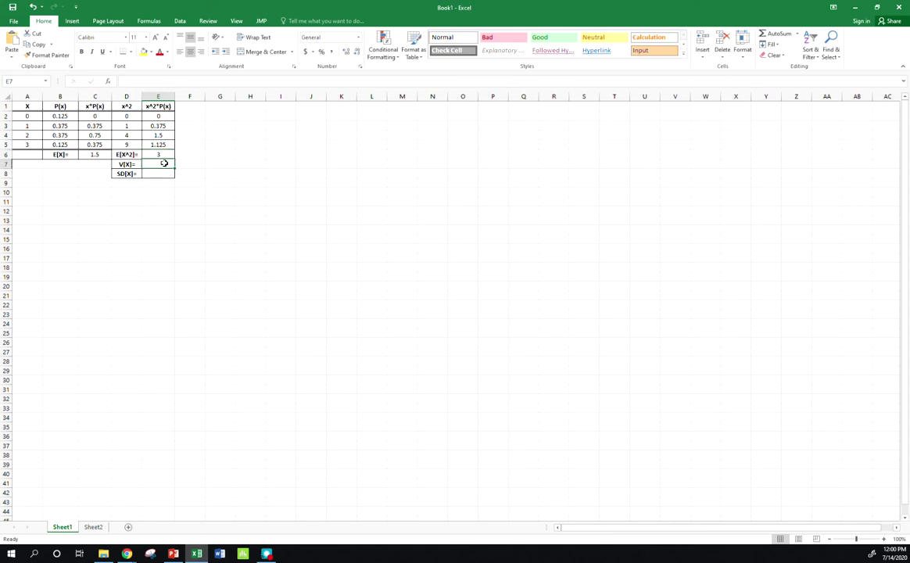
{"action": "type", "text": "="}
{"action": "left_click", "coordinate": [151, 155]}
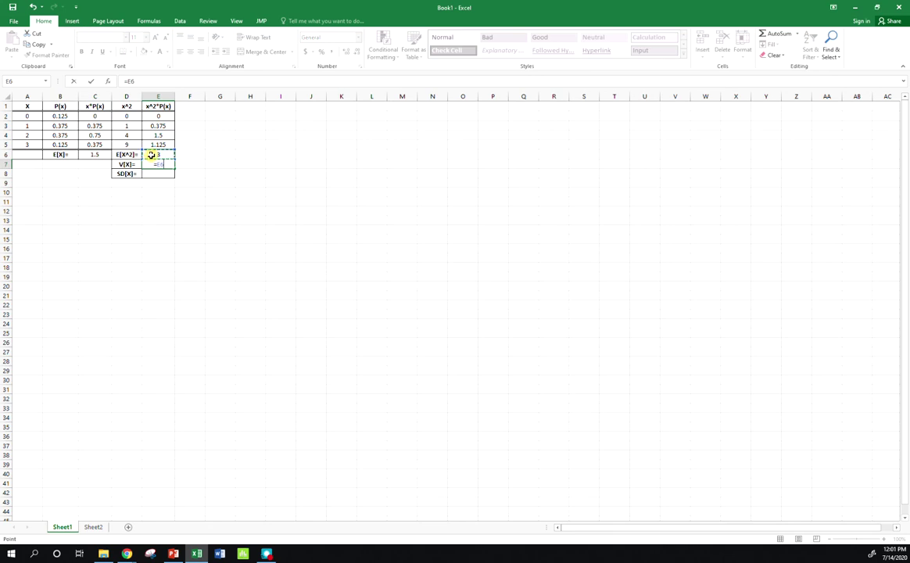
{"action": "type", "text": "-("}
{"action": "left_click", "coordinate": [92, 154]}
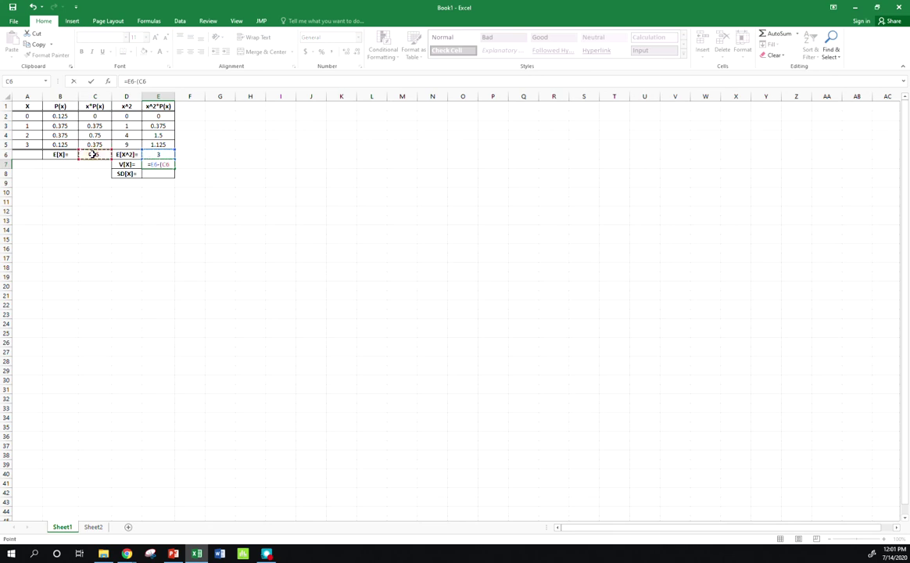
{"action": "type", "text": "^2)"}
{"action": "key", "text": "Return"}
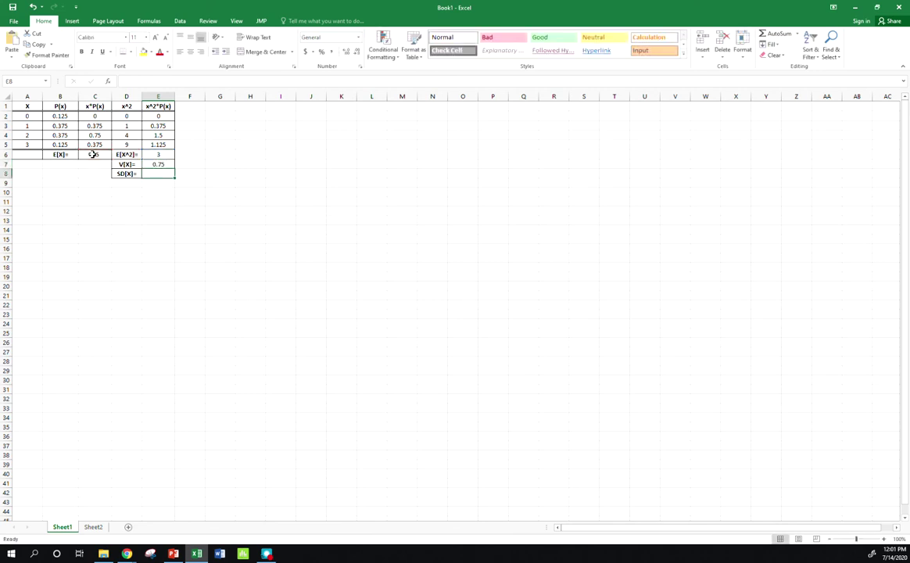
{"action": "left_click", "coordinate": [164, 165]}
- Calculate the standard deviation SD[X] in E8 with =SQRT(E7)
{"action": "left_click", "coordinate": [157, 174]}
{"action": "type", "text": "=sqrt("}
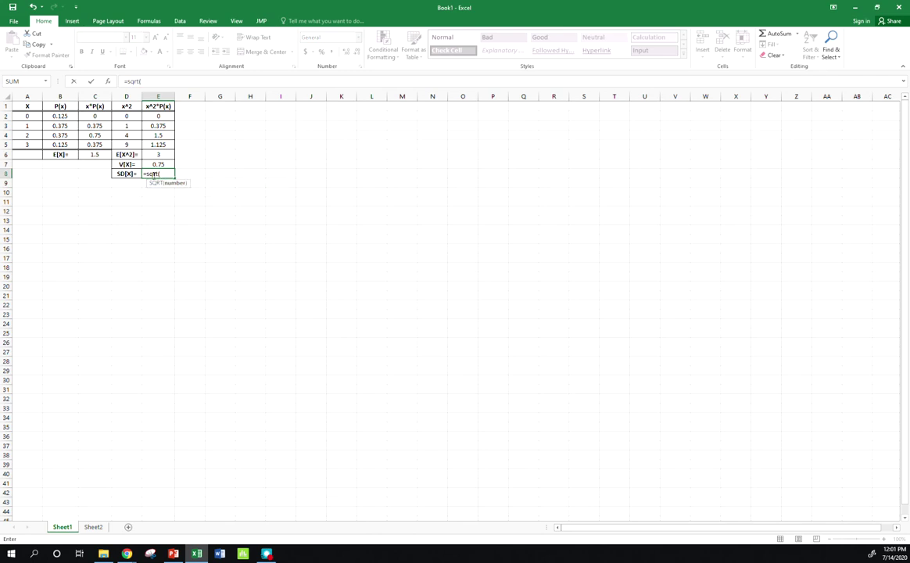
{"action": "left_click", "coordinate": [158, 164]}
{"action": "type", "text": ")"}
{"action": "key", "text": "ctrl+Return"}
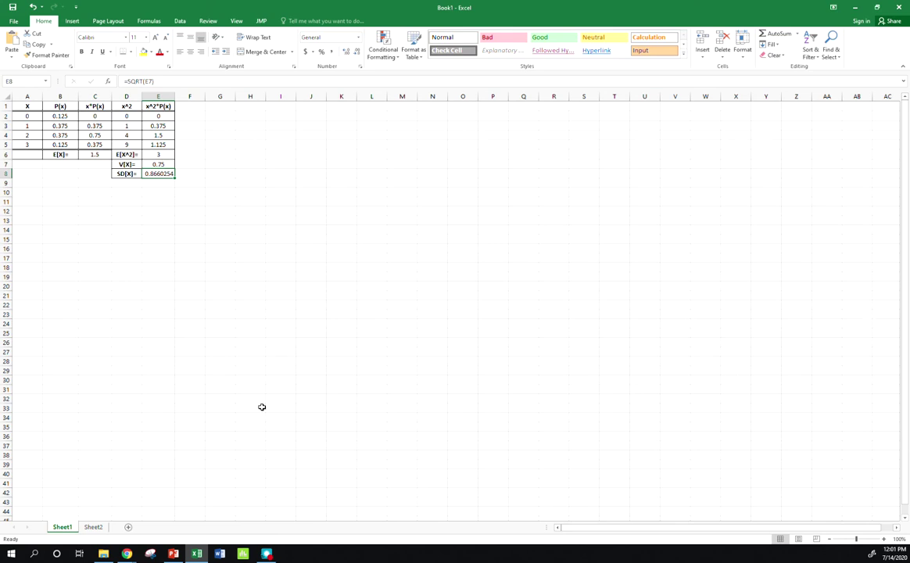
- Compare the definition-based table on Sheet2, including its (x-mu) column, with the computational-formula table on Sheet1
{"action": "left_click", "coordinate": [93, 526]}
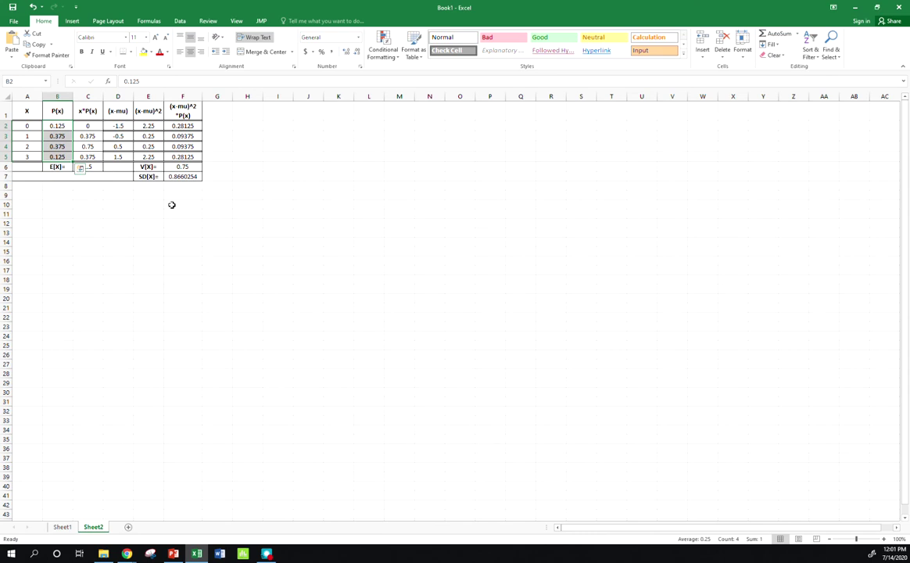
{"action": "left_click", "coordinate": [121, 97]}
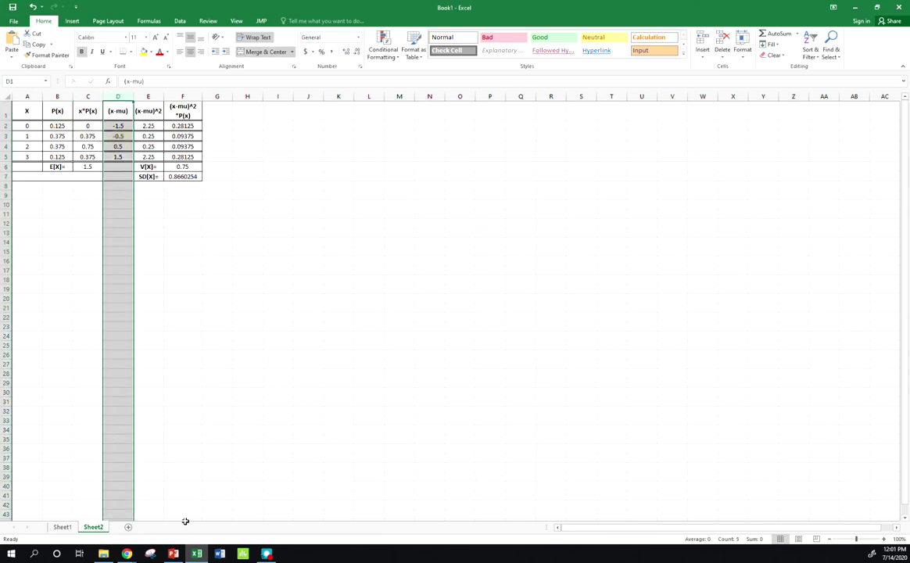
{"action": "left_click", "coordinate": [62, 526]}
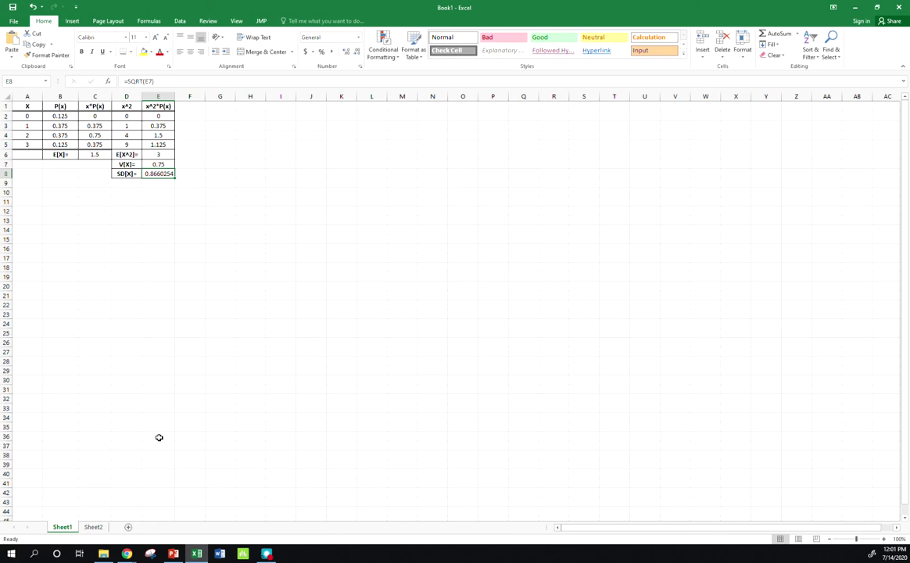
{"action": "left_click", "coordinate": [92, 527]}
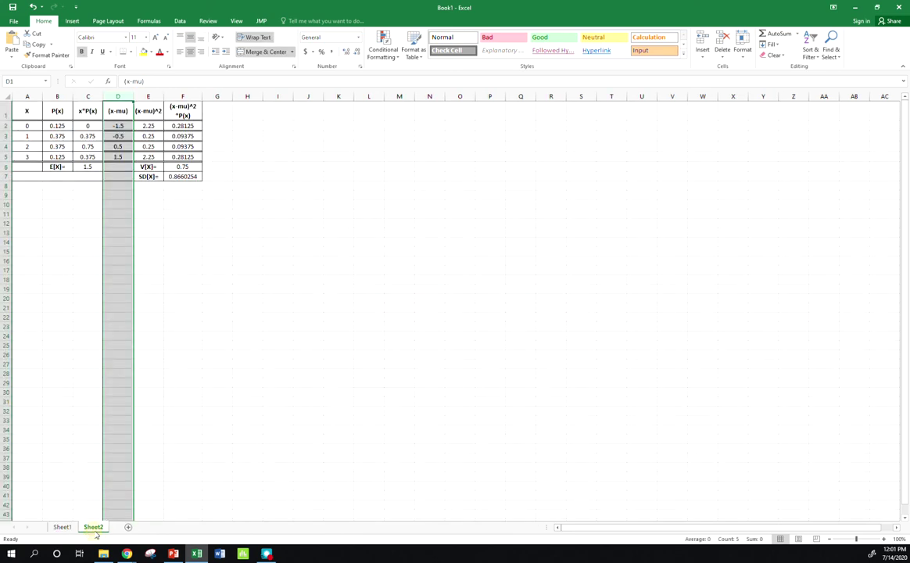
{"action": "left_click", "coordinate": [62, 526]}
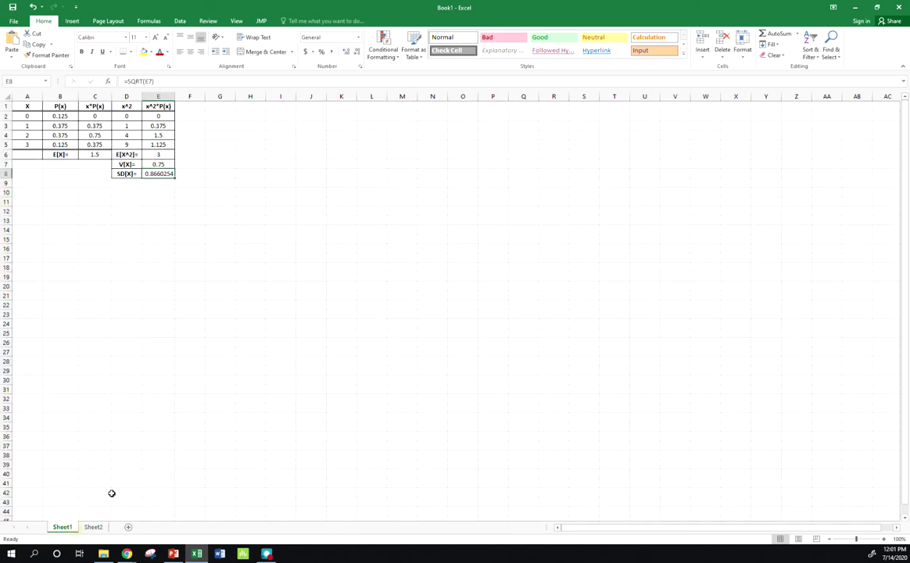
{"action": "left_click", "coordinate": [133, 206]}
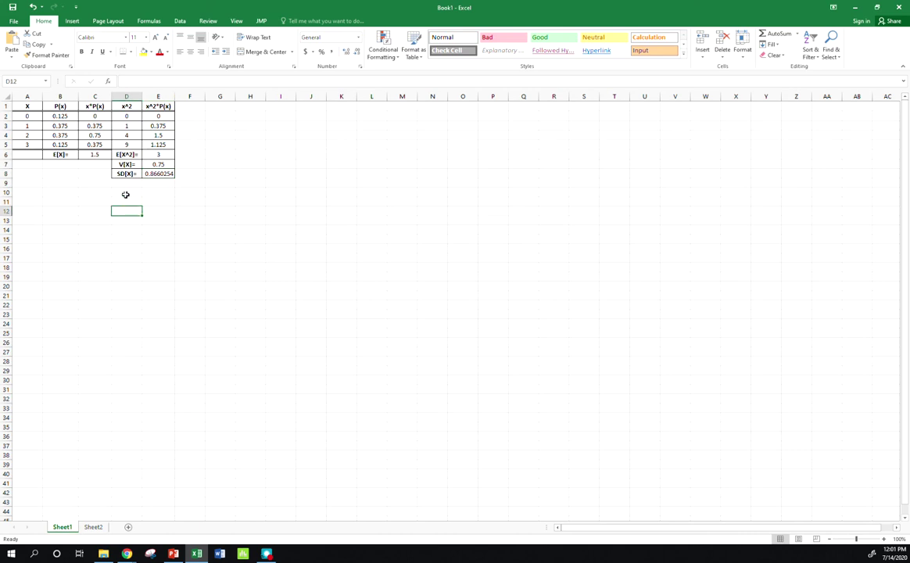
{"action": "left_click", "coordinate": [127, 194]}
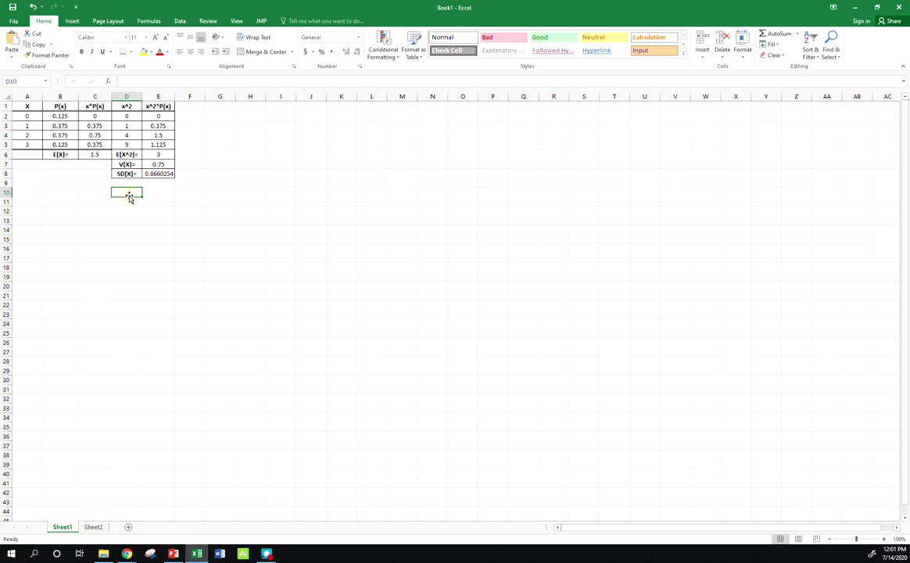